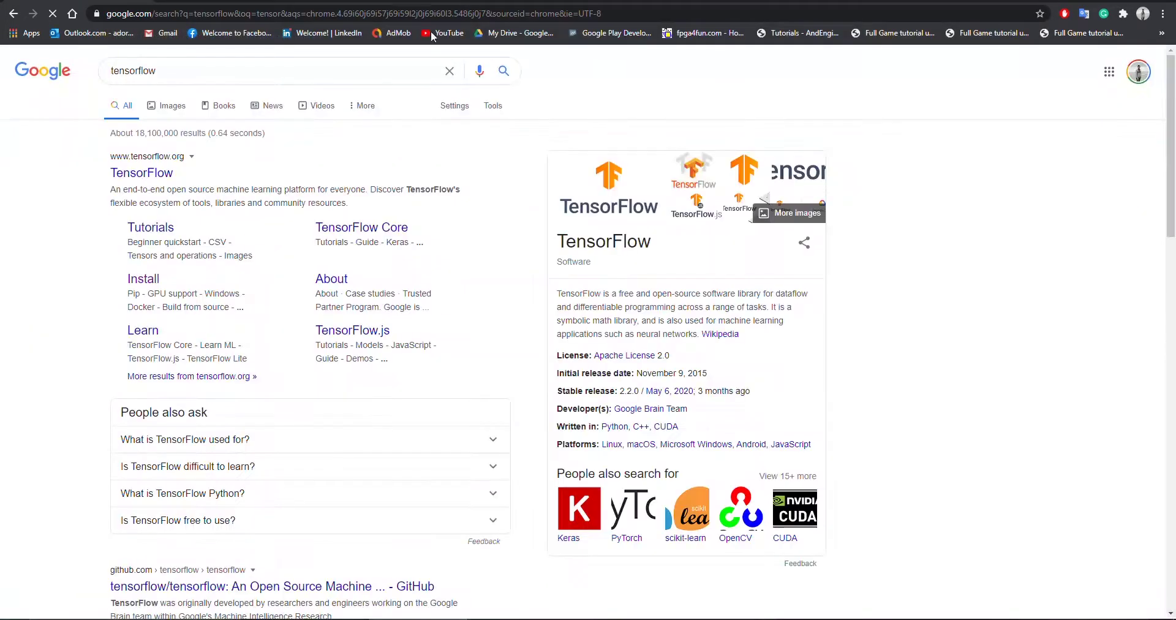
- Open the official TensorFlow website from the search results and enlarge the page to 175%
{"action": "left_click", "coordinate": [173, 171]}
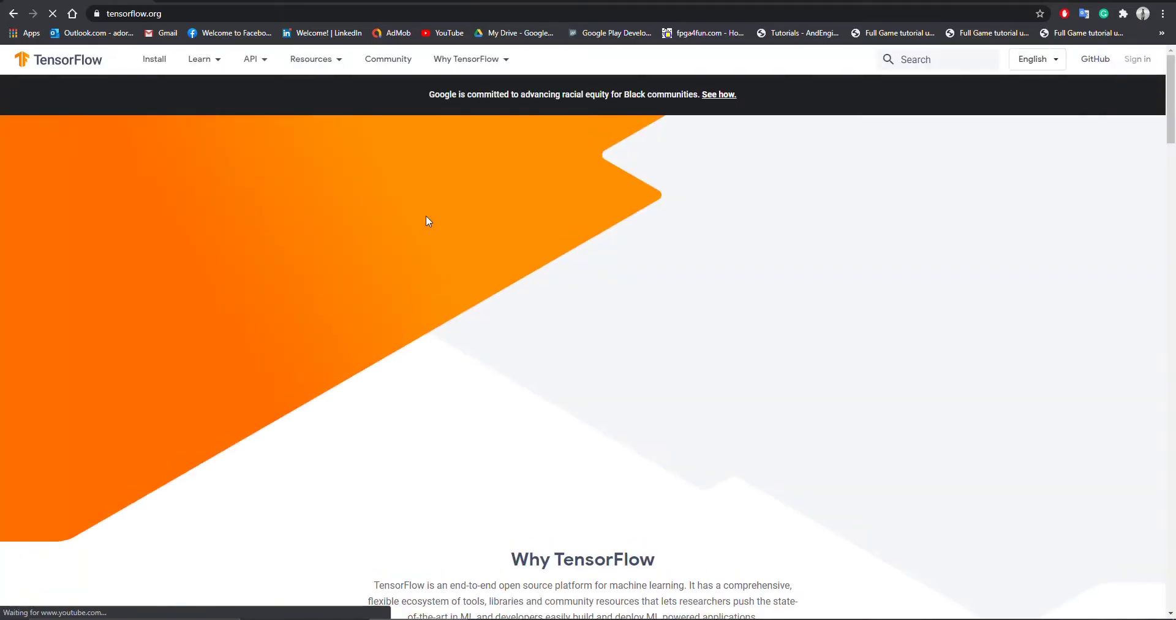
{"action": "key", "text": "ctrl+plus"}
{"action": "key", "text": "ctrl+plus"}
{"action": "key", "text": "ctrl+plus"}
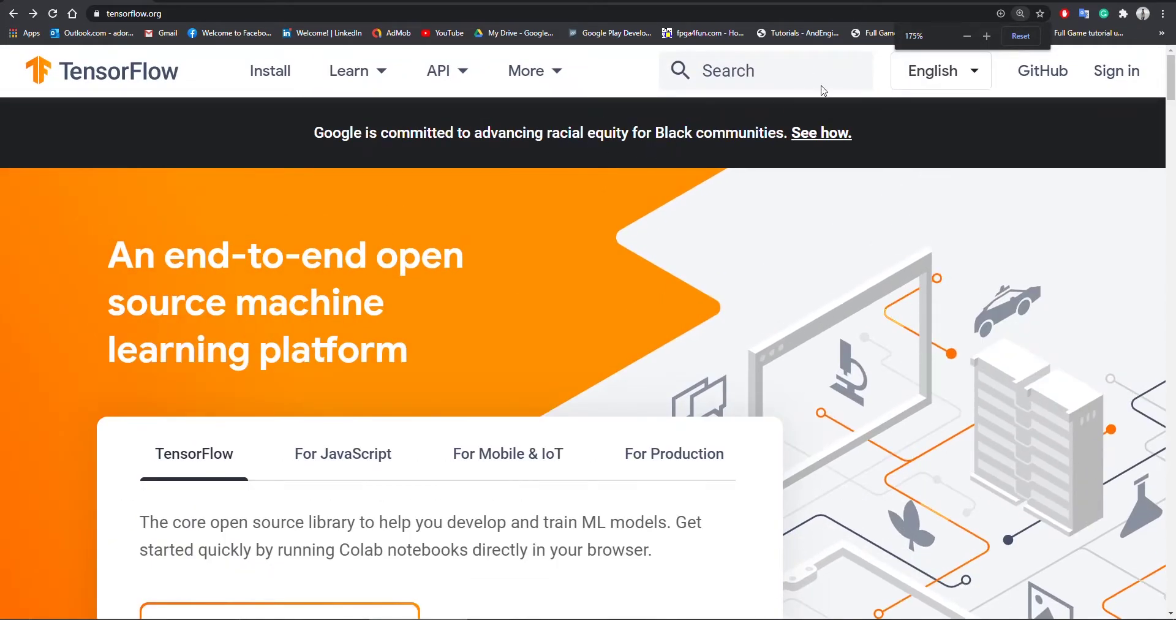
{"action": "scroll", "coordinate": [818, 184], "scroll_direction": "down", "scroll_amount": 5}
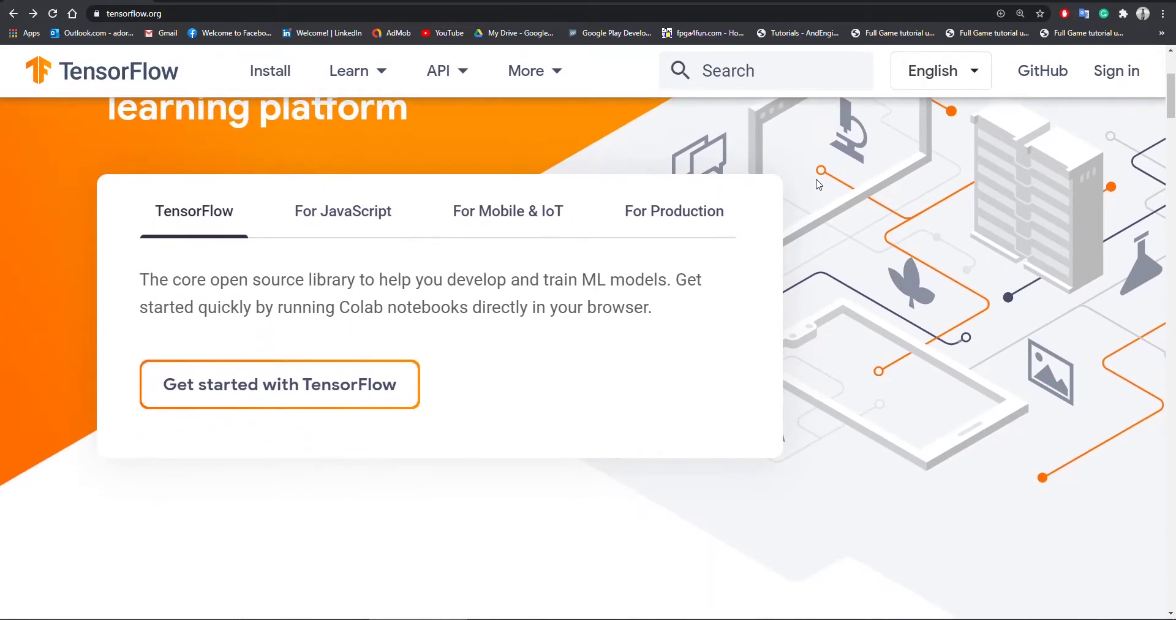
{"action": "scroll", "coordinate": [816, 183], "scroll_direction": "up", "scroll_amount": 3}
{"action": "scroll", "coordinate": [603, 145], "scroll_direction": "up", "scroll_amount": 3}
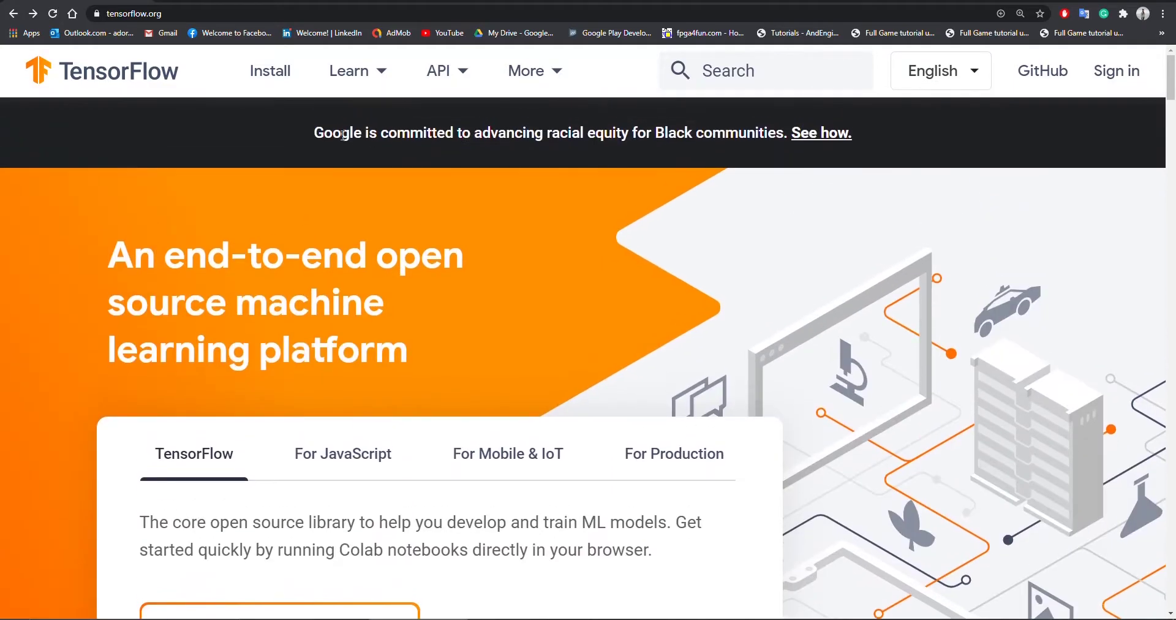
- Open the TensorFlow Install page and examine the supported Python versions and operating systems for TensorFlow 2
{"action": "left_click", "coordinate": [271, 87]}
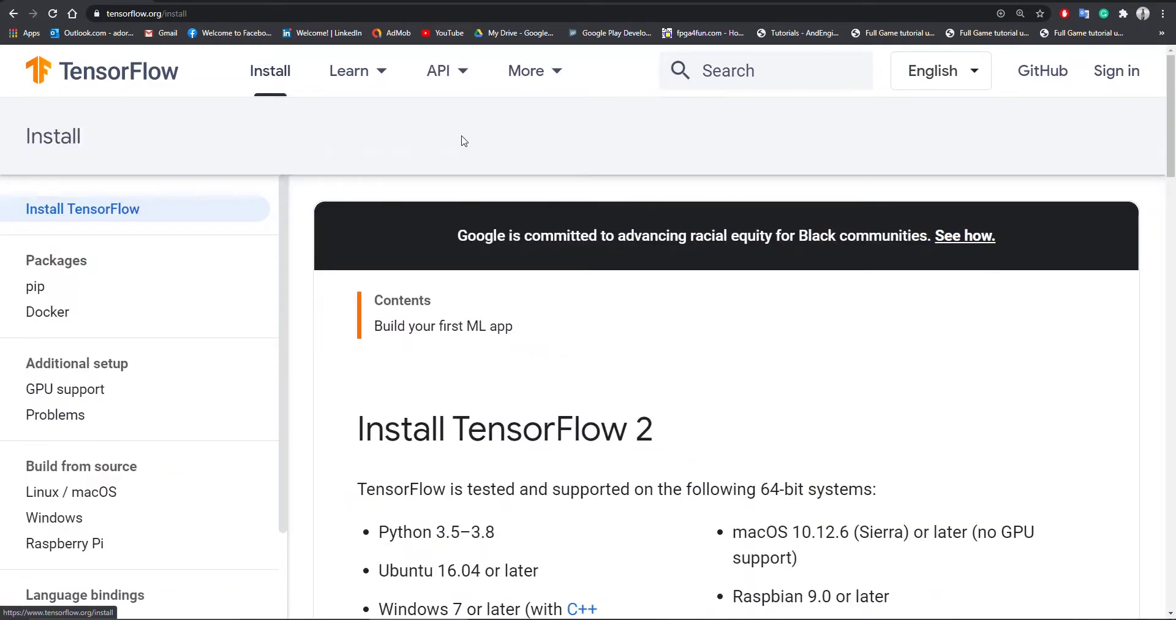
{"action": "scroll", "coordinate": [588, 258], "scroll_direction": "down", "scroll_amount": 2}
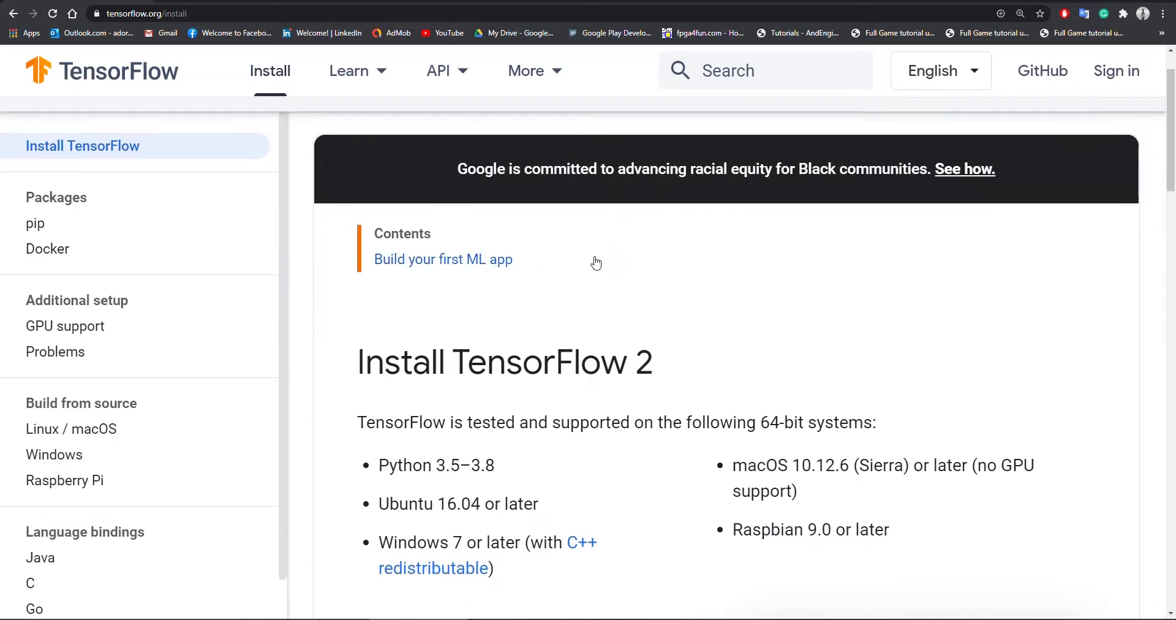
{"action": "left_click_drag", "start_coordinate": [515, 406], "coordinate": [372, 433]}
{"action": "left_click", "coordinate": [593, 401]}
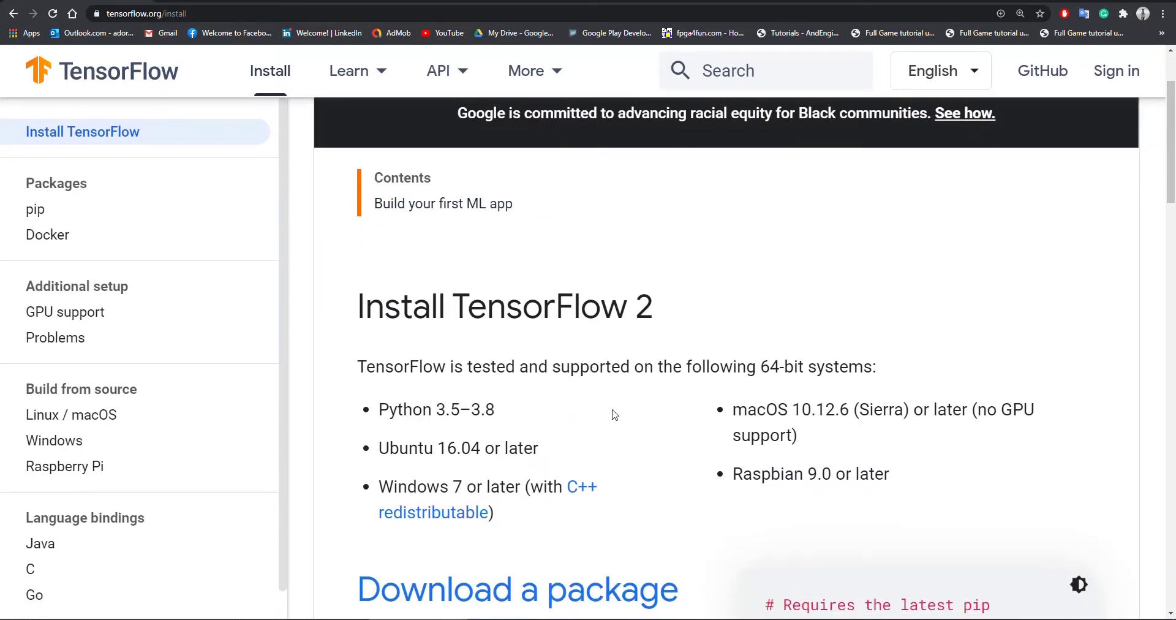
{"action": "left_click_drag", "start_coordinate": [386, 490], "coordinate": [522, 490]}
{"action": "left_click", "coordinate": [549, 447]}
{"action": "left_click_drag", "start_coordinate": [378, 451], "coordinate": [552, 452]}
{"action": "left_click", "coordinate": [583, 452]}
{"action": "scroll", "coordinate": [670, 360], "scroll_direction": "down", "scroll_amount": 2}
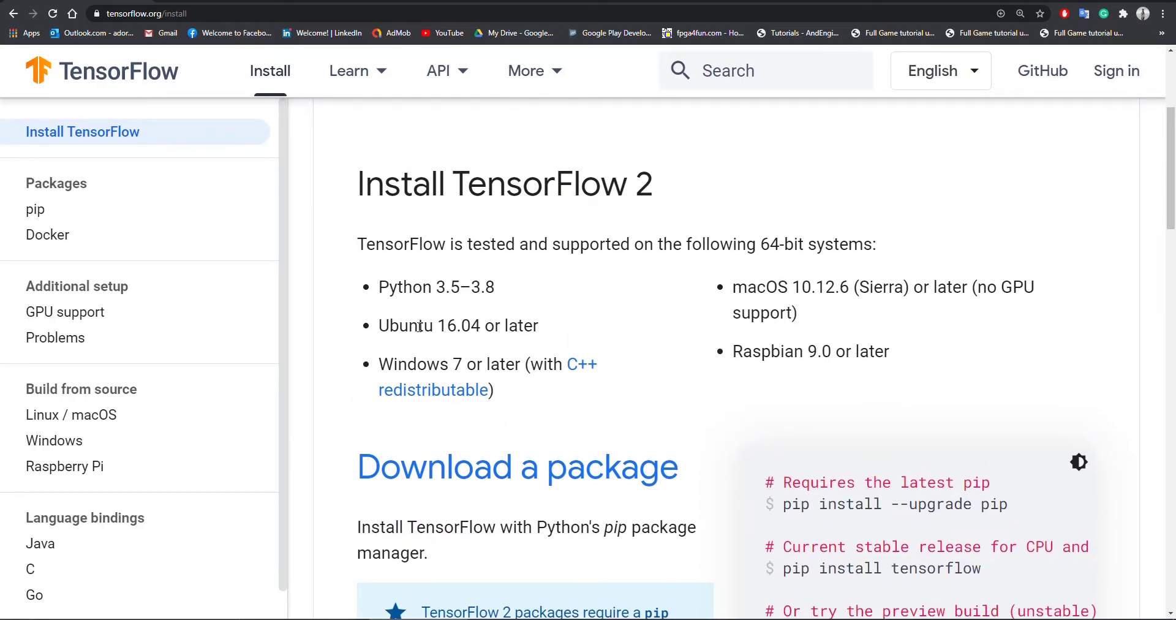
- Open the Linux / macOS build-from-source guide and examine the tensorflow-2.3.0 Python requirement in the Linux CPU tested configurations
{"action": "left_click", "coordinate": [68, 440]}
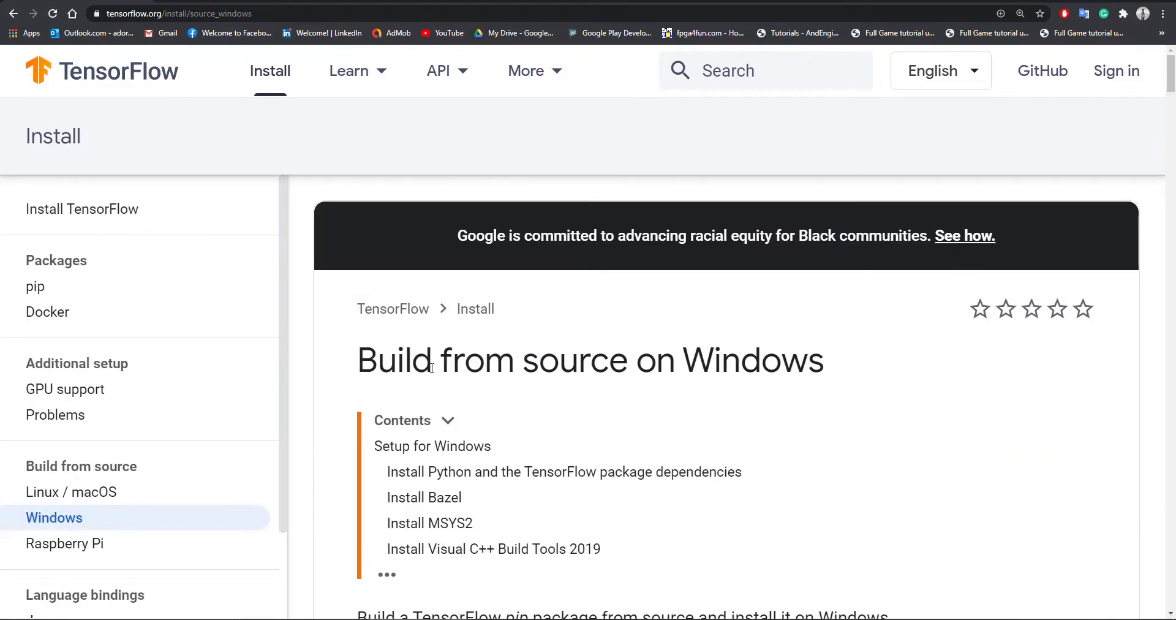
{"action": "left_click", "coordinate": [119, 491]}
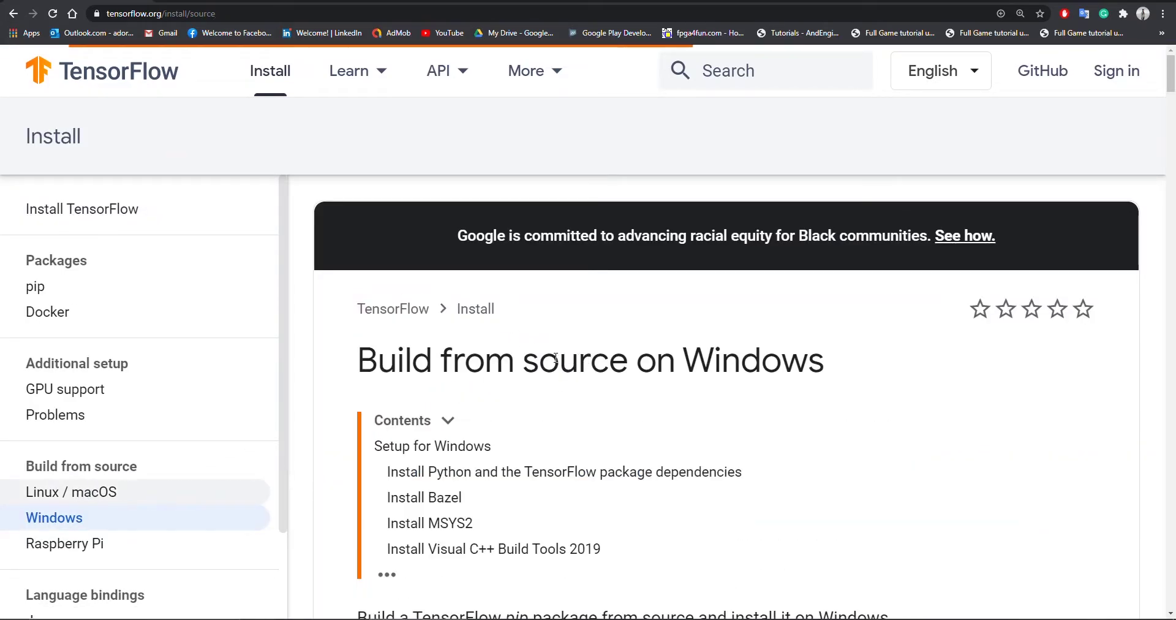
{"action": "scroll", "coordinate": [560, 359], "scroll_direction": "down", "scroll_amount": 12}
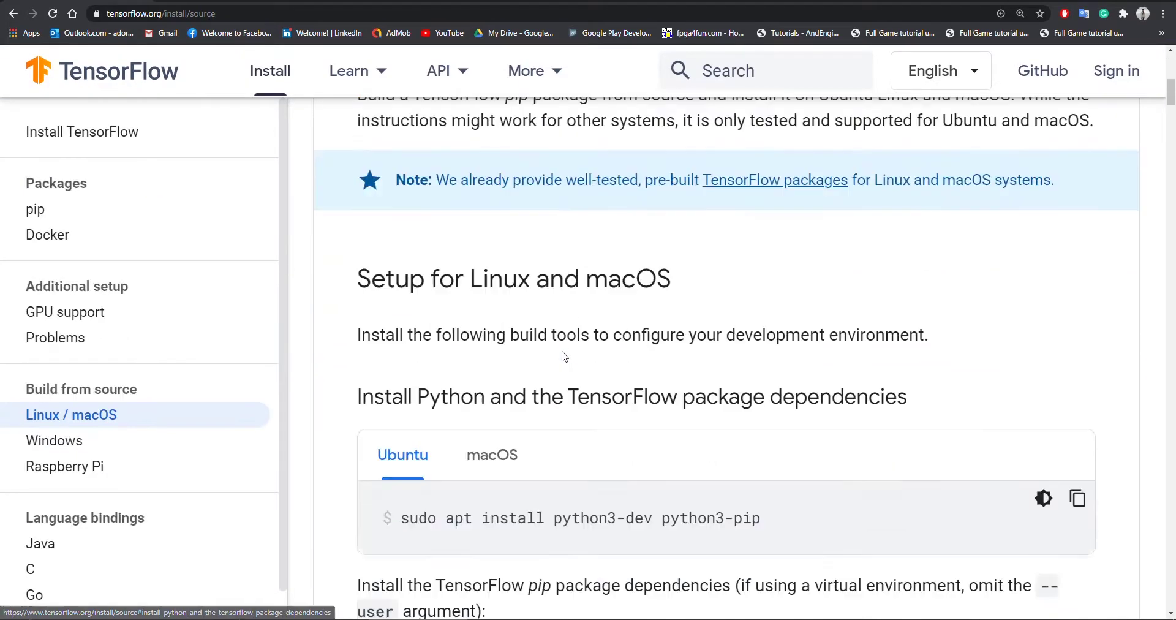
{"action": "scroll", "coordinate": [564, 357], "scroll_direction": "down", "scroll_amount": 20}
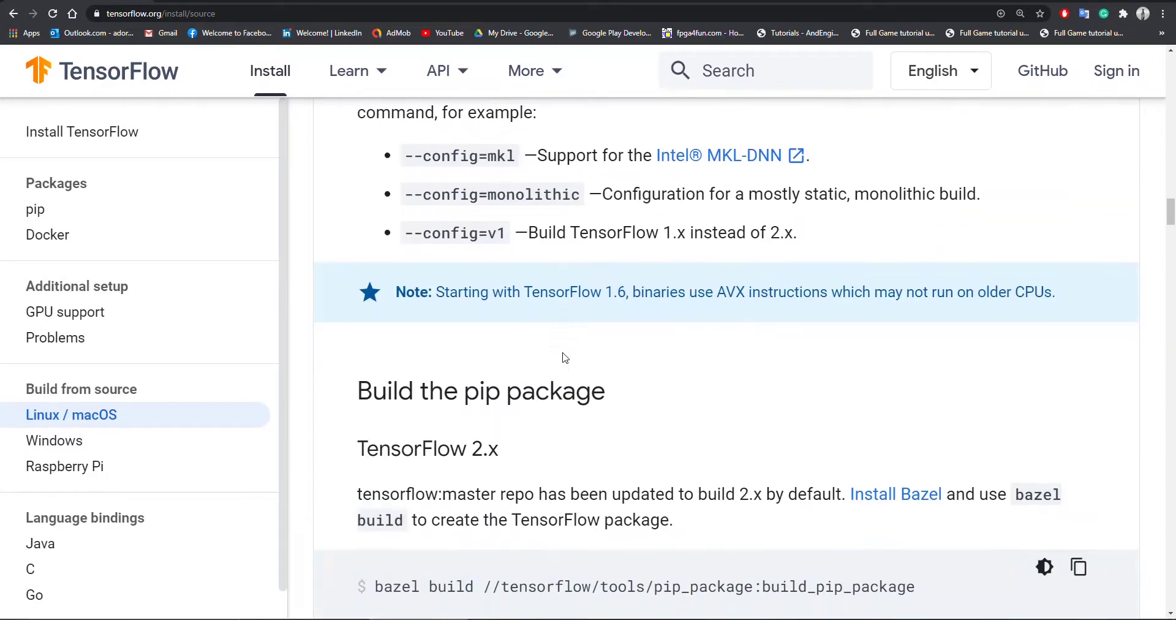
{"action": "scroll", "coordinate": [564, 354], "scroll_direction": "down", "scroll_amount": 20}
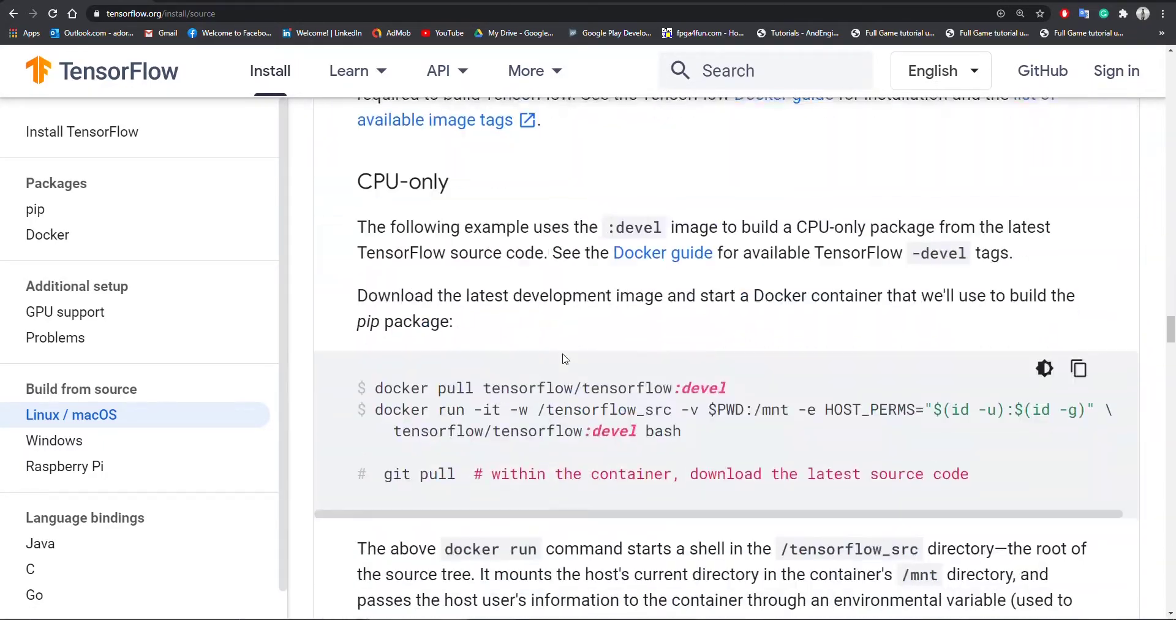
{"action": "scroll", "coordinate": [564, 359], "scroll_direction": "down", "scroll_amount": 20}
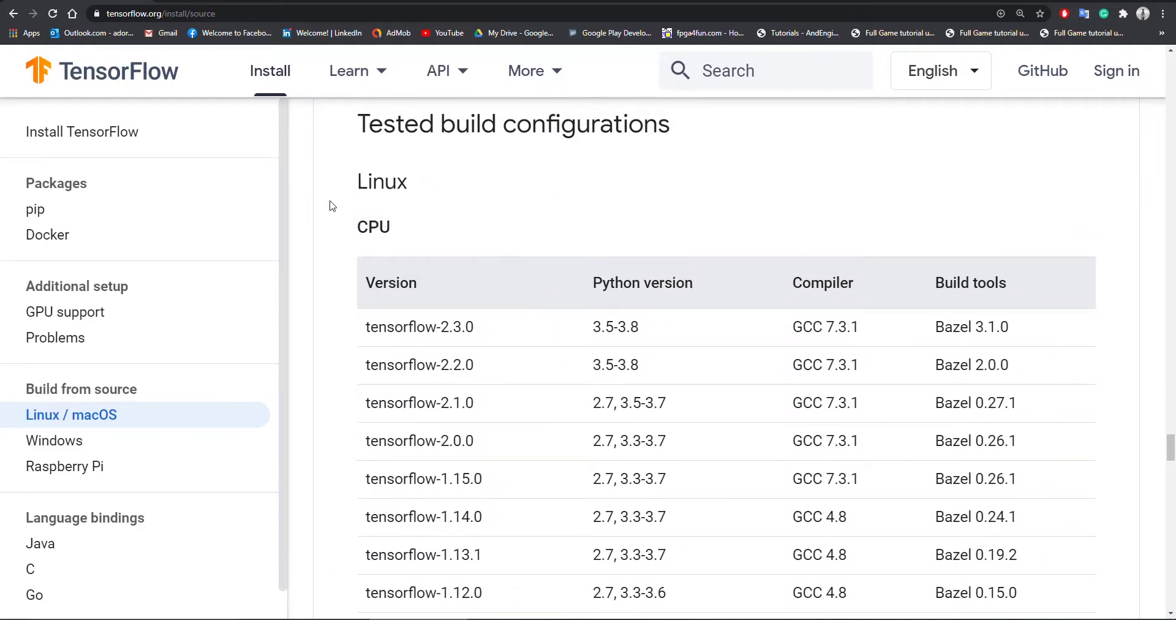
{"action": "left_click_drag", "start_coordinate": [364, 324], "coordinate": [475, 326]}
{"action": "left_click_drag", "start_coordinate": [359, 228], "coordinate": [398, 229]}
{"action": "left_click_drag", "start_coordinate": [365, 327], "coordinate": [477, 327]}
{"action": "left_click_drag", "start_coordinate": [592, 328], "coordinate": [701, 336]}
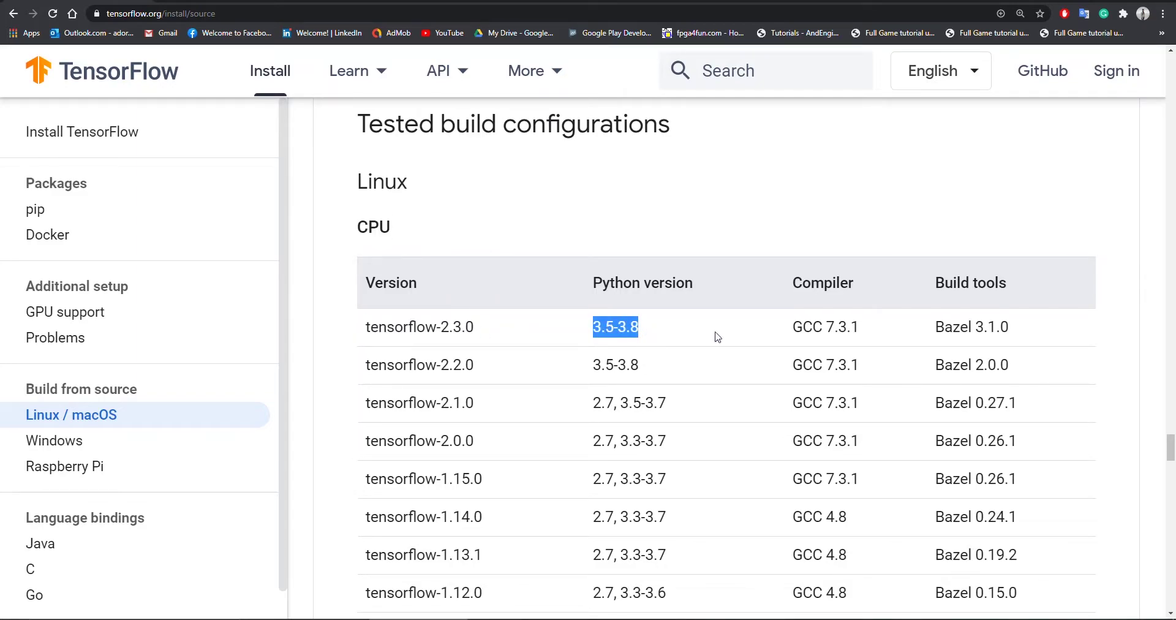
- Examine the Python, cuDNN and CUDA requirements of tensorflow-2.3.0 in the Linux GPU table
{"action": "scroll", "coordinate": [743, 322], "scroll_direction": "down", "scroll_amount": 10}
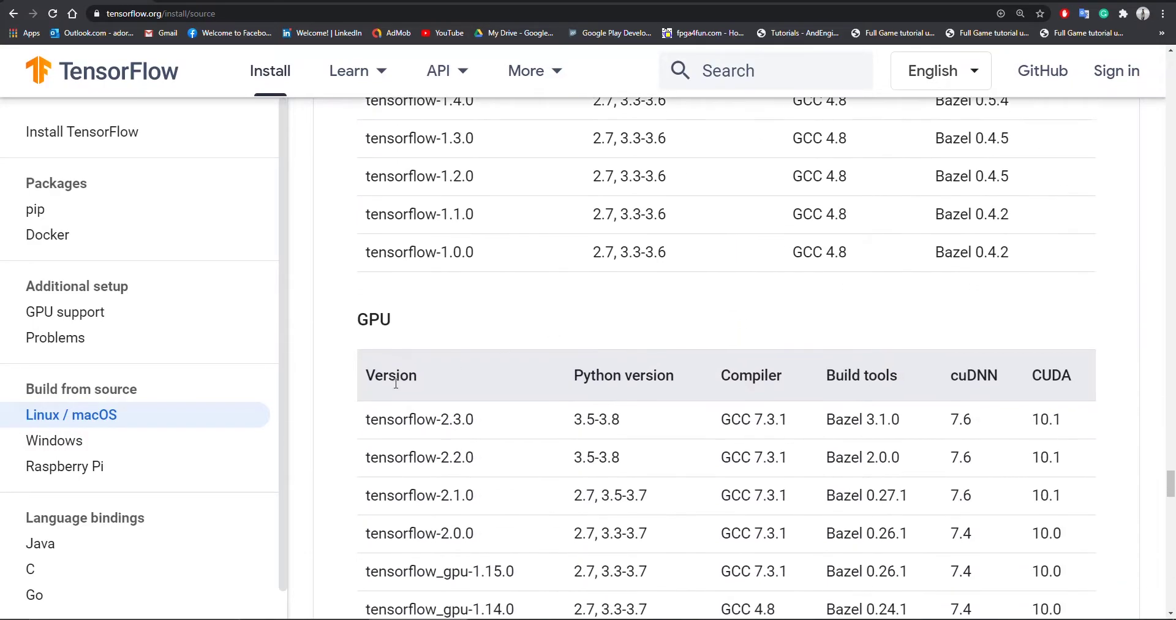
{"action": "left_click_drag", "start_coordinate": [367, 425], "coordinate": [477, 427]}
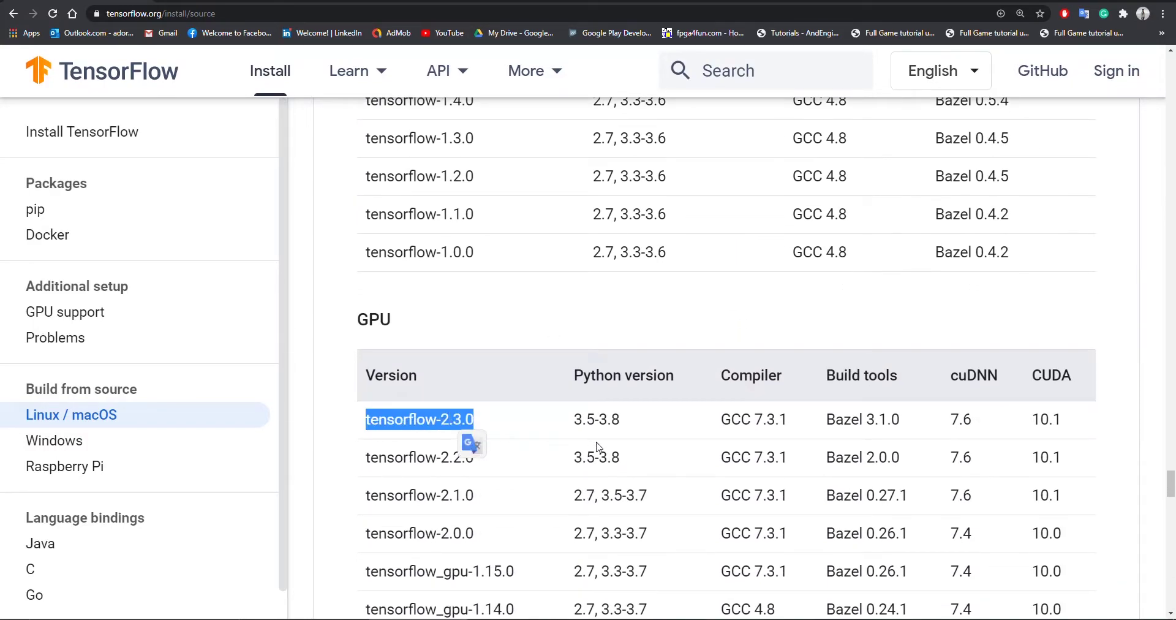
{"action": "left_click_drag", "start_coordinate": [578, 421], "coordinate": [643, 429]}
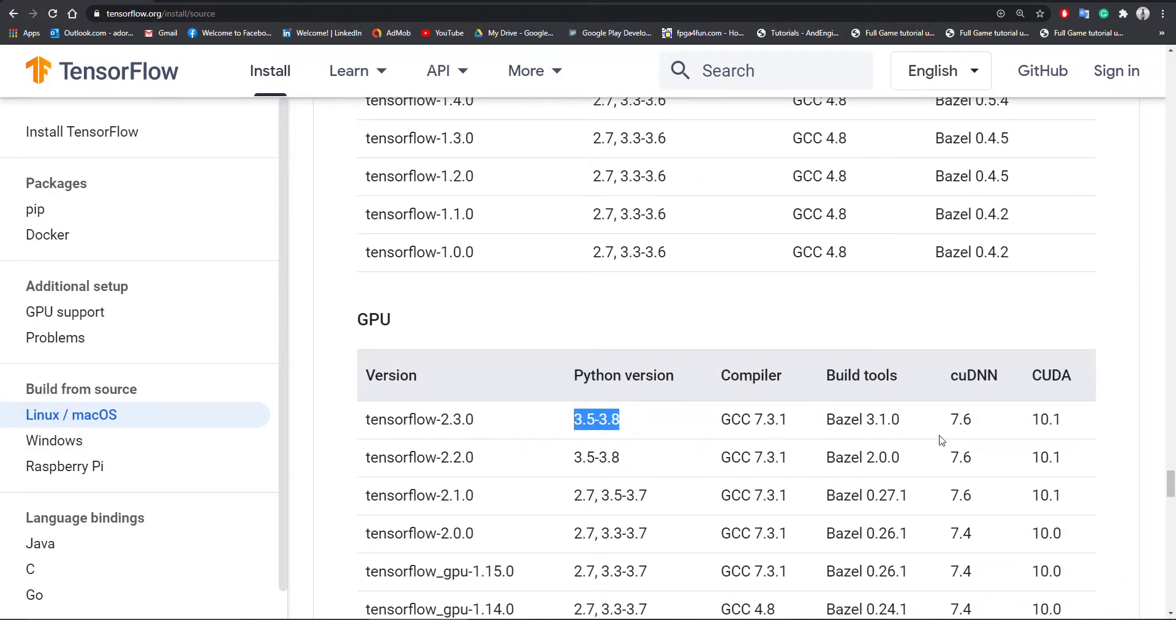
{"action": "left_click_drag", "start_coordinate": [952, 419], "coordinate": [1056, 421]}
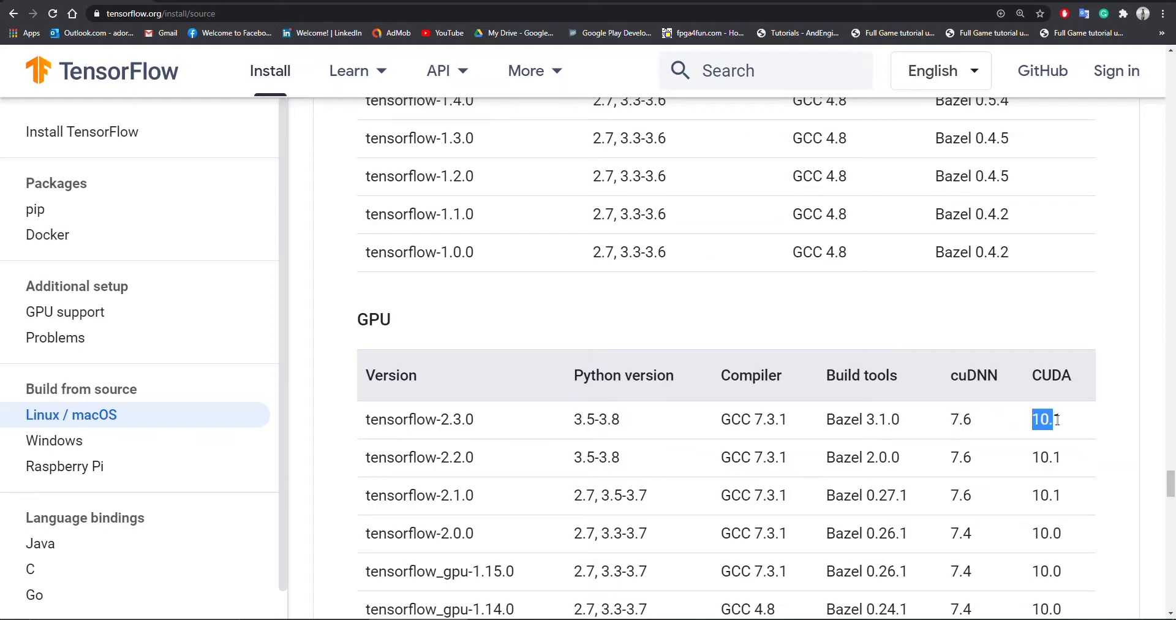
- Examine the tested build configurations for macOS, covering both the CPU and the GPU tables
{"action": "scroll", "coordinate": [1087, 426], "scroll_direction": "down", "scroll_amount": 15}
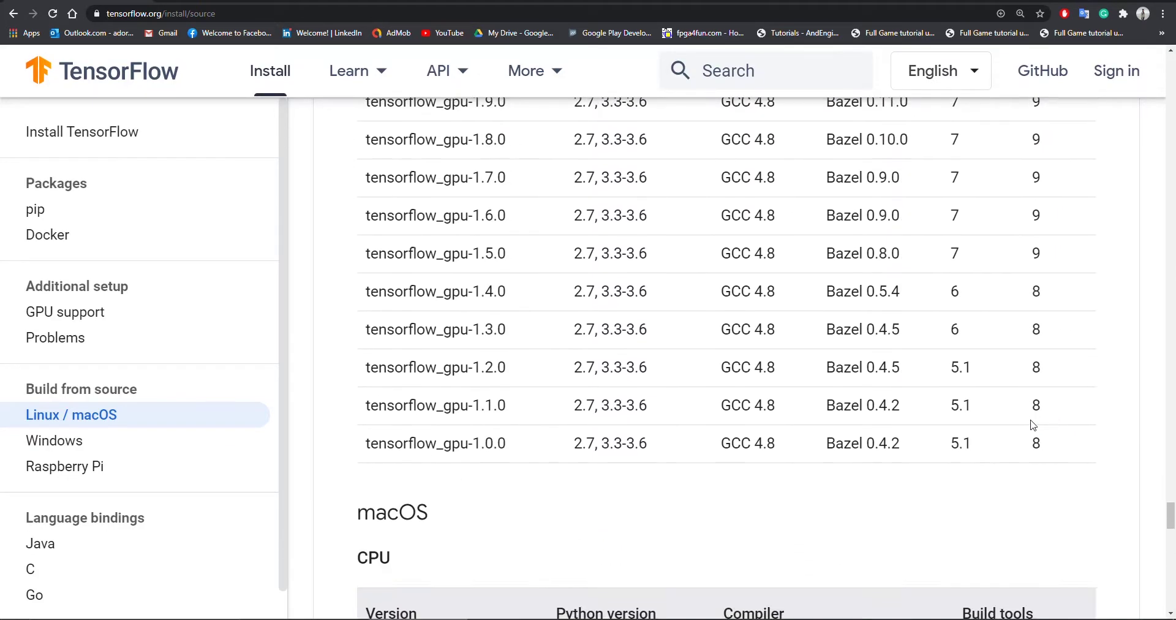
{"action": "scroll", "coordinate": [500, 323], "scroll_direction": "down", "scroll_amount": 2}
{"action": "left_click_drag", "start_coordinate": [366, 318], "coordinate": [481, 317]}
{"action": "left_click_drag", "start_coordinate": [556, 314], "coordinate": [622, 325]}
{"action": "scroll", "coordinate": [631, 326], "scroll_direction": "down", "scroll_amount": 4}
{"action": "scroll", "coordinate": [631, 326], "scroll_direction": "down", "scroll_amount": 11}
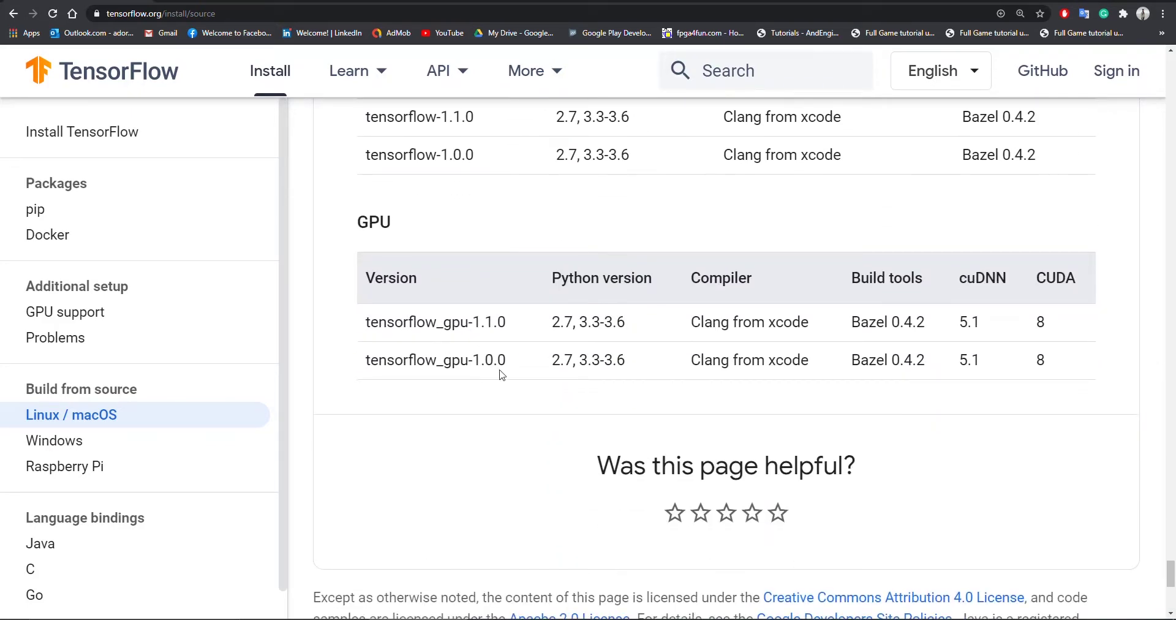
{"action": "scroll", "coordinate": [624, 378], "scroll_direction": "down", "scroll_amount": 2}
- Open the Windows build-from-source guide and examine the tensorflow-2.3.0 Python requirement in the CPU tested configurations
{"action": "left_click", "coordinate": [112, 441]}
{"action": "scroll", "coordinate": [467, 343], "scroll_direction": "down", "scroll_amount": 7}
{"action": "scroll", "coordinate": [469, 347], "scroll_direction": "up", "scroll_amount": 4}
{"action": "scroll", "coordinate": [469, 347], "scroll_direction": "up", "scroll_amount": 1}
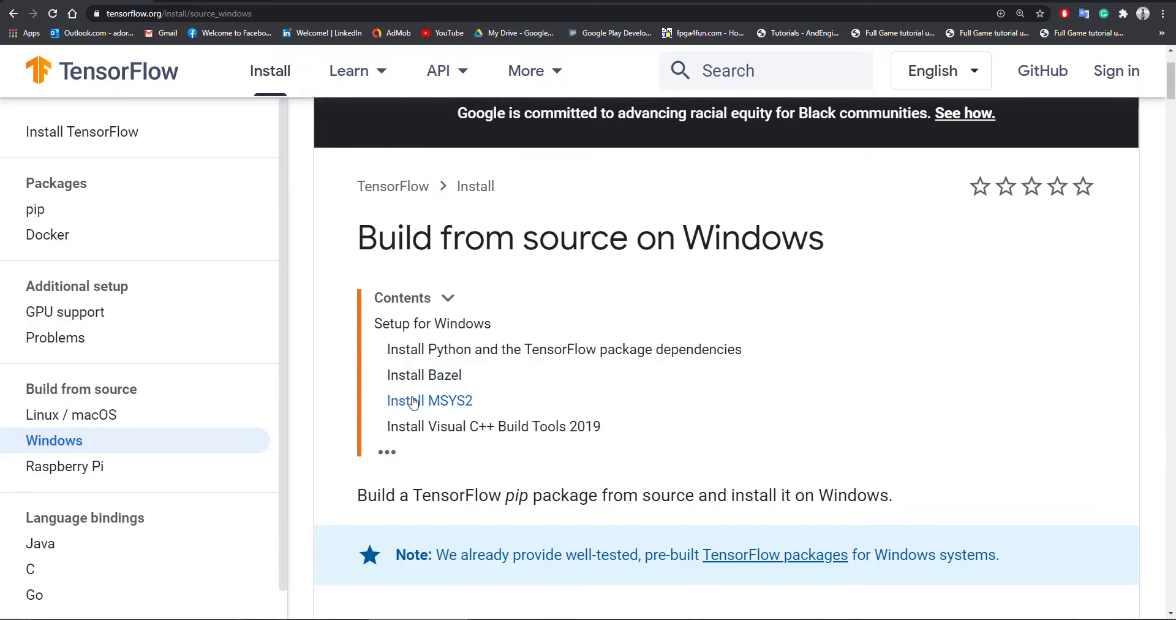
{"action": "left_click", "coordinate": [738, 349]}
{"action": "scroll", "coordinate": [747, 348], "scroll_direction": "down", "scroll_amount": 20}
{"action": "scroll", "coordinate": [746, 349], "scroll_direction": "down", "scroll_amount": 20}
{"action": "scroll", "coordinate": [746, 348], "scroll_direction": "down", "scroll_amount": 20}
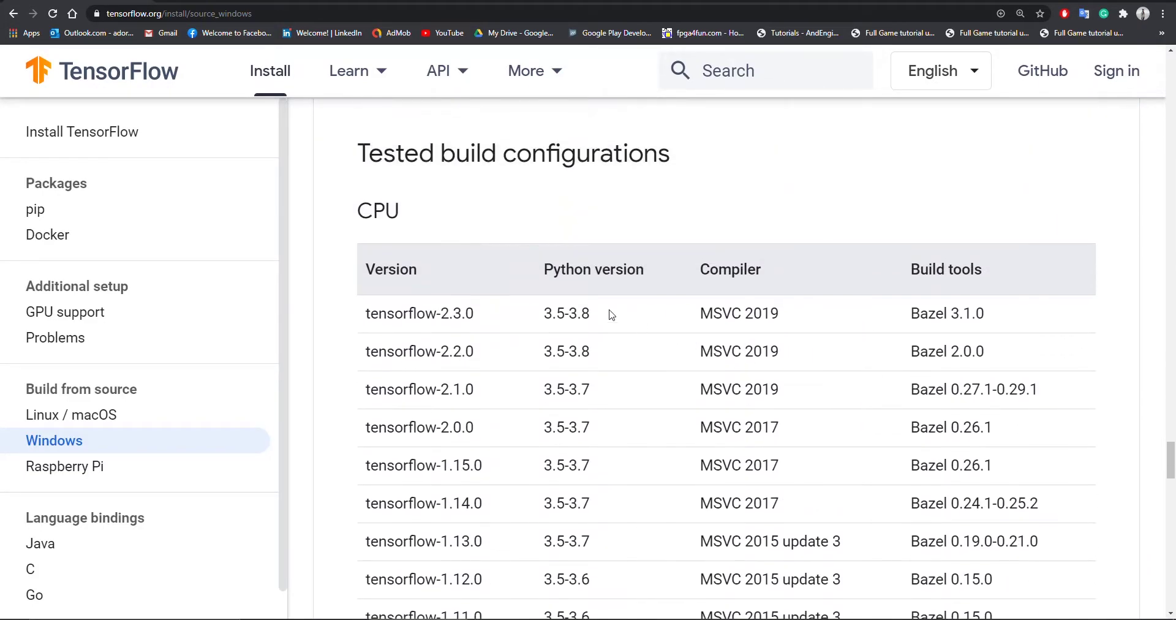
{"action": "left_click_drag", "start_coordinate": [357, 211], "coordinate": [382, 210]}
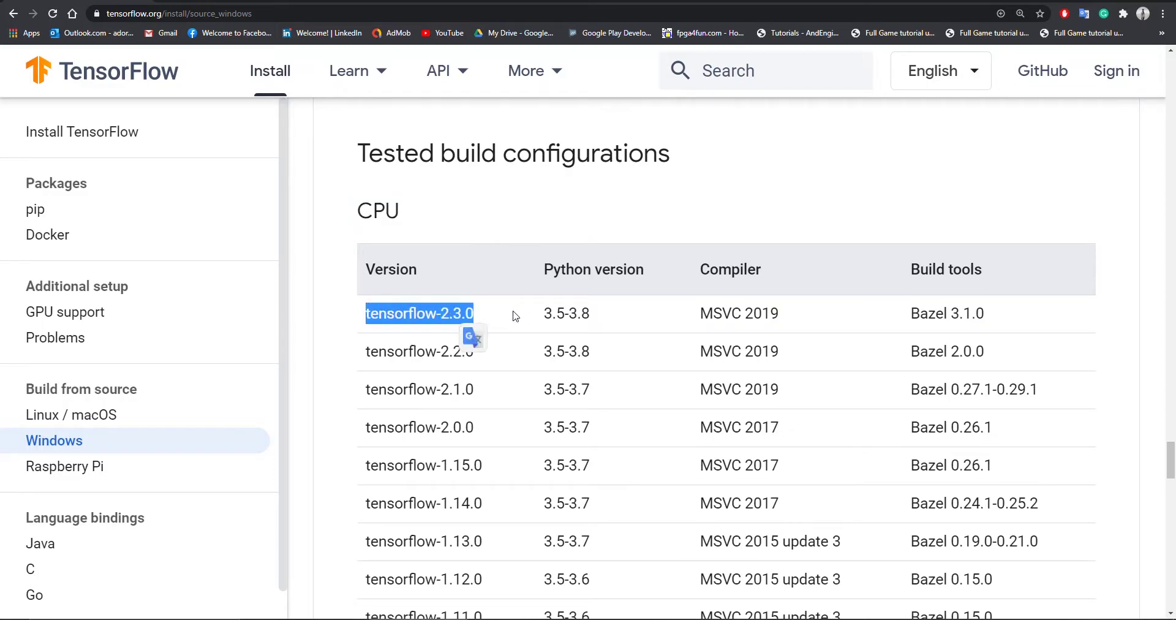
{"action": "left_click_drag", "start_coordinate": [545, 313], "coordinate": [590, 313]}
- Examine the Python, cuDNN and CUDA requirements of tensorflow_gpu-2.3.0 in the Windows GPU table
{"action": "scroll", "coordinate": [589, 312], "scroll_direction": "down", "scroll_amount": 9}
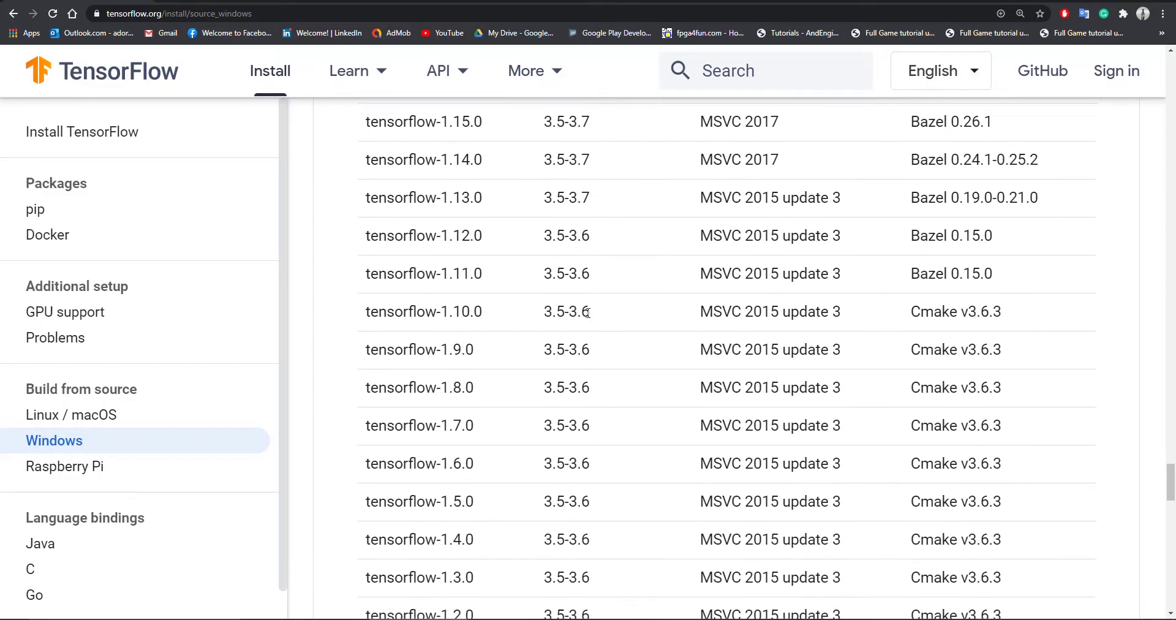
{"action": "scroll", "coordinate": [589, 313], "scroll_direction": "down", "scroll_amount": 6}
{"action": "left_click_drag", "start_coordinate": [365, 287], "coordinate": [599, 292]}
{"action": "left_click_drag", "start_coordinate": [961, 289], "coordinate": [1010, 291]}
{"action": "left_click_drag", "start_coordinate": [1042, 290], "coordinate": [1095, 292]}
{"action": "scroll", "coordinate": [1117, 283], "scroll_direction": "down", "scroll_amount": 10}
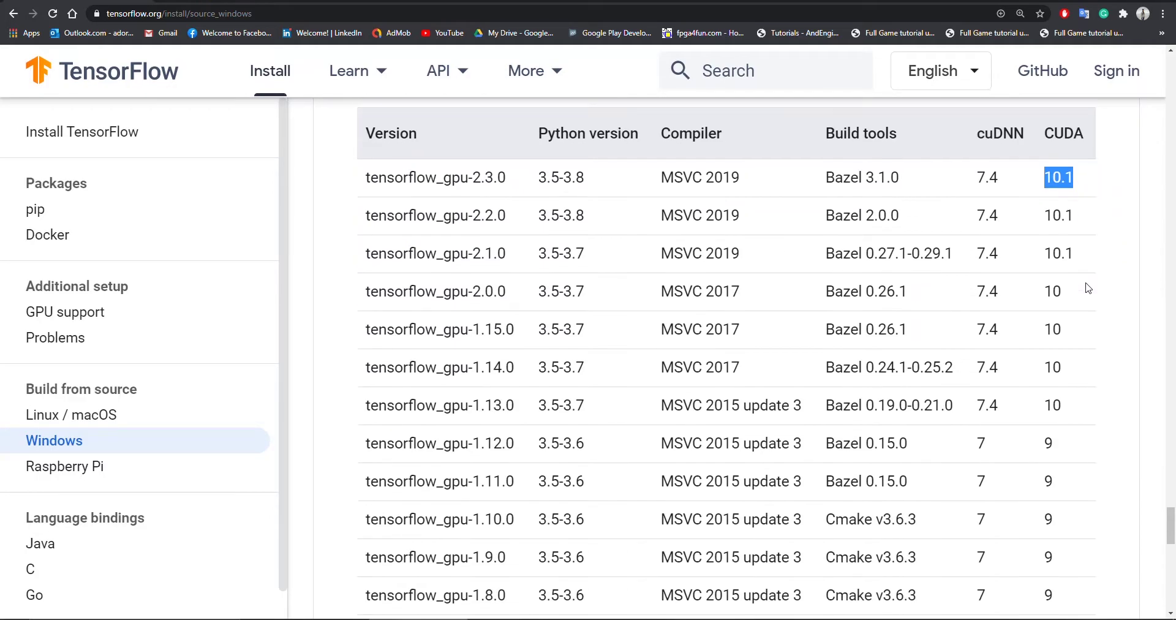
{"action": "scroll", "coordinate": [1088, 288], "scroll_direction": "up", "scroll_amount": 5}
{"action": "scroll", "coordinate": [1089, 288], "scroll_direction": "up", "scroll_amount": 20}
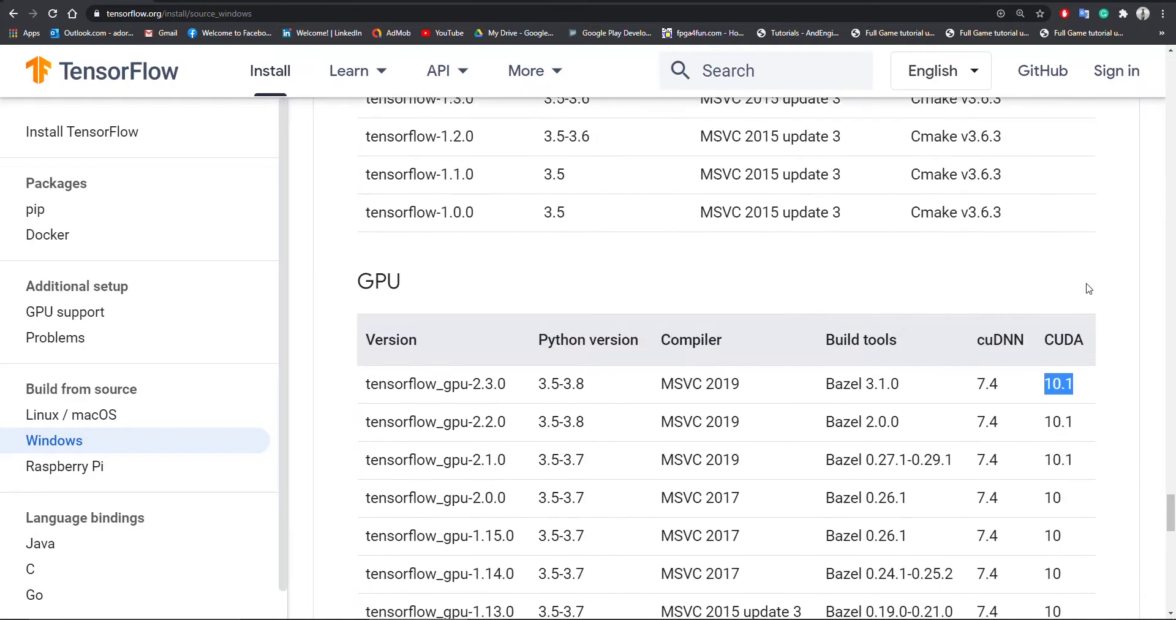
{"action": "scroll", "coordinate": [1089, 288], "scroll_direction": "down", "scroll_amount": 4}
{"action": "scroll", "coordinate": [1089, 288], "scroll_direction": "up", "scroll_amount": 2}
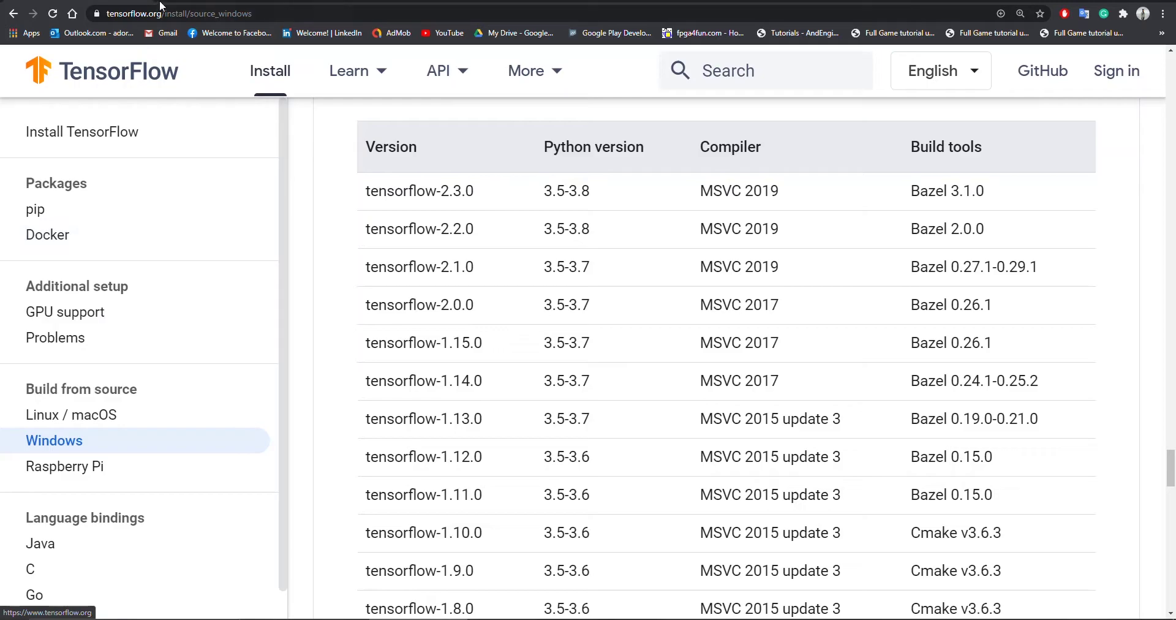
- Search for "cuda 10.1 download" in a new browser tab and open the CUDA Toolkit 10.1 original Archive page
{"action": "key", "text": "ctrl+t"}
{"action": "type", "text": "cuda 10.1 d"}
{"action": "key", "text": "Down"}
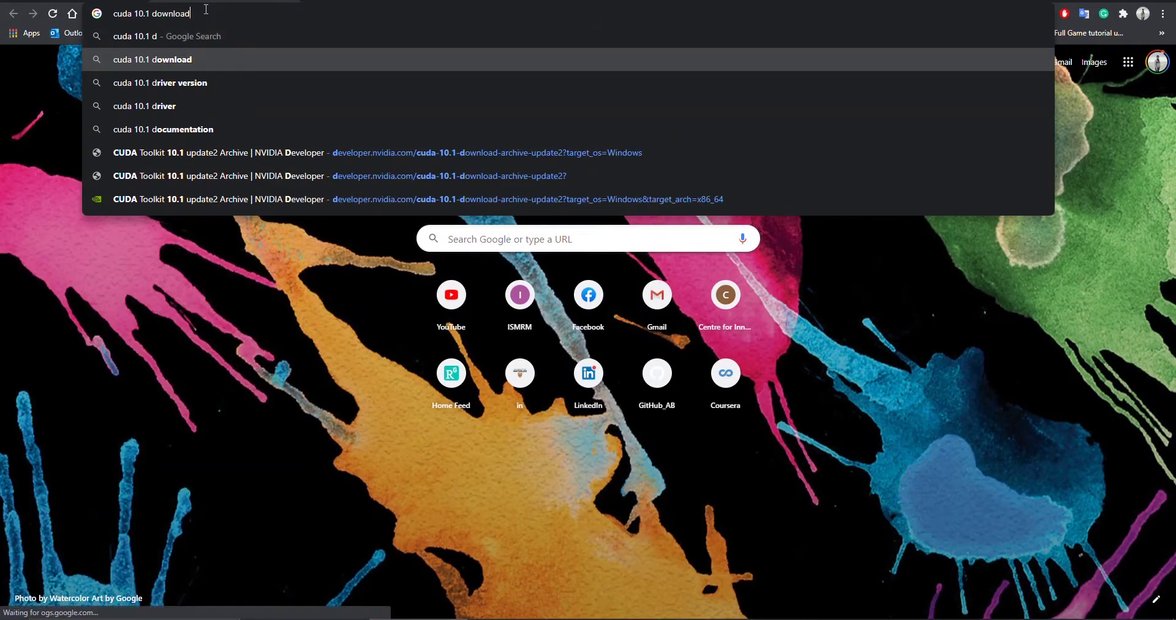
{"action": "key", "text": "Return"}
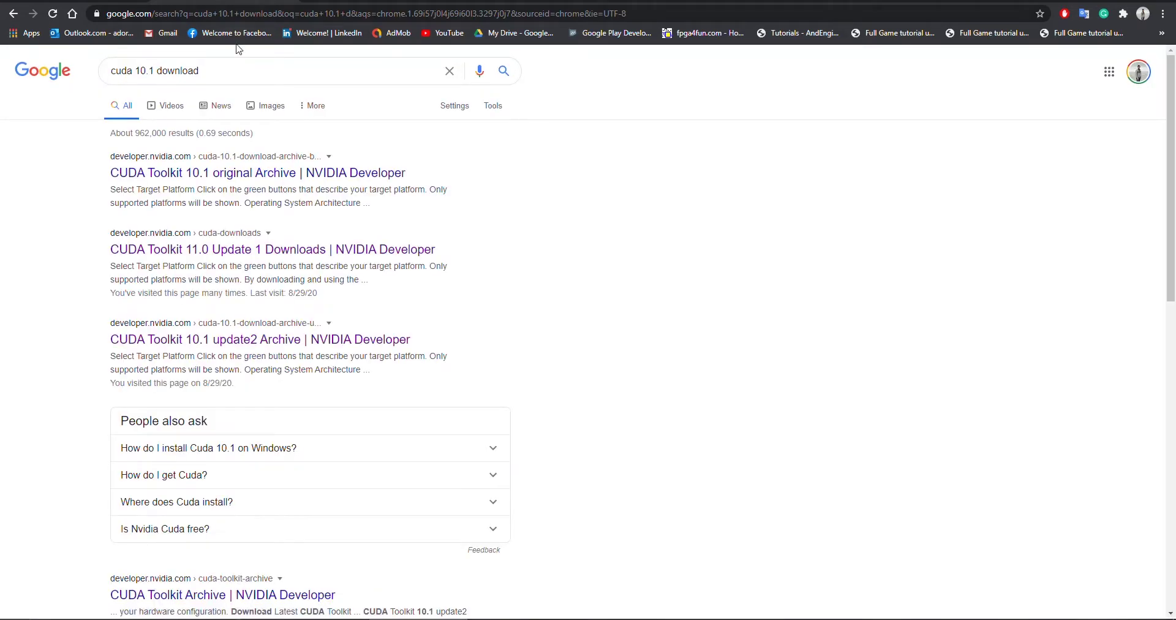
{"action": "left_click", "coordinate": [207, 178]}
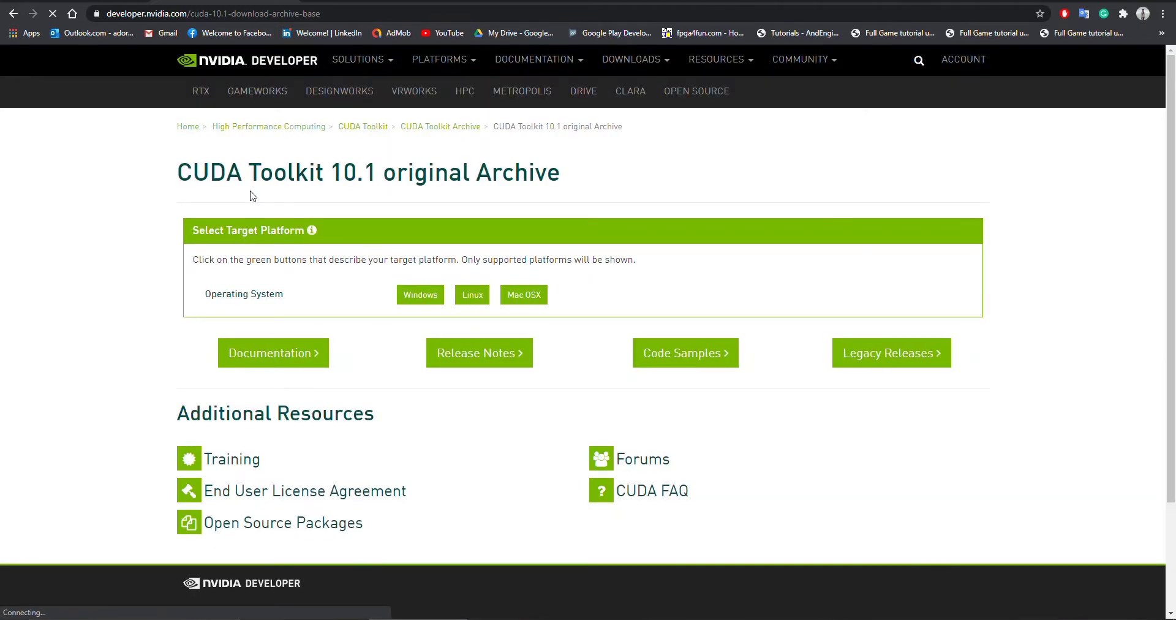
- Select Windows, x86_64, version 10 and exe (local) as the target platform, and download the CUDA 10.1 base installer
{"action": "left_click", "coordinate": [419, 295]}
{"action": "left_click", "coordinate": [422, 325]}
{"action": "left_click", "coordinate": [408, 345]}
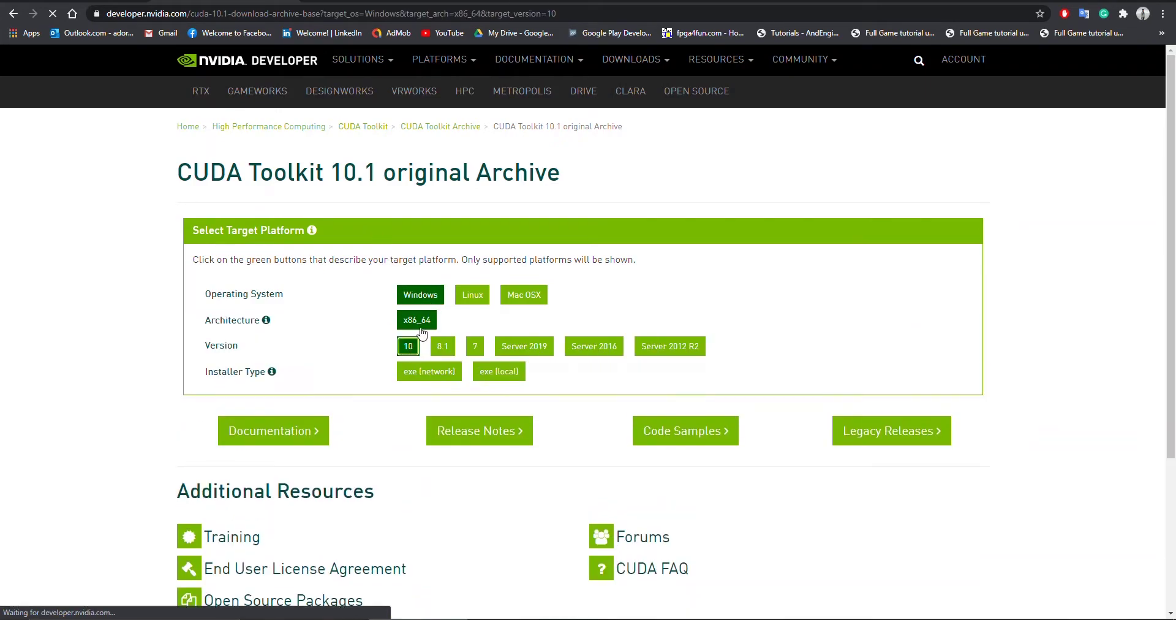
{"action": "left_click", "coordinate": [488, 375]}
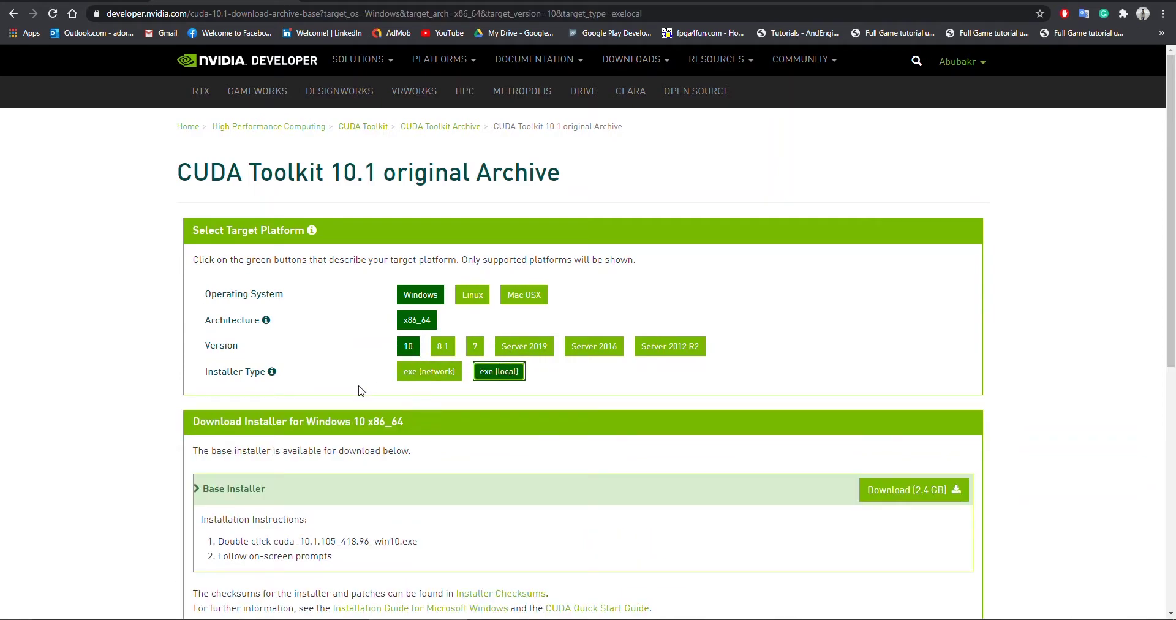
{"action": "left_click", "coordinate": [898, 495]}
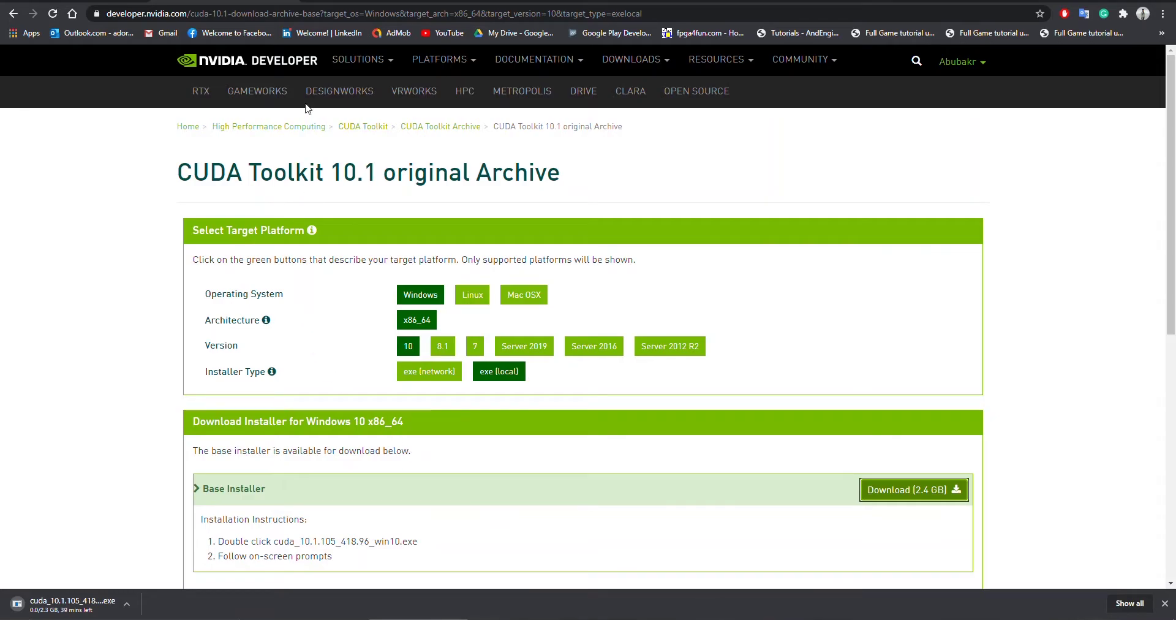
- Search for "cudnn 7.4 download archive" in a new browser tab
{"action": "key", "text": "ctrl+t"}
{"action": "type", "text": "cudnn 7.4 download archive"}
{"action": "key", "text": "Return"}
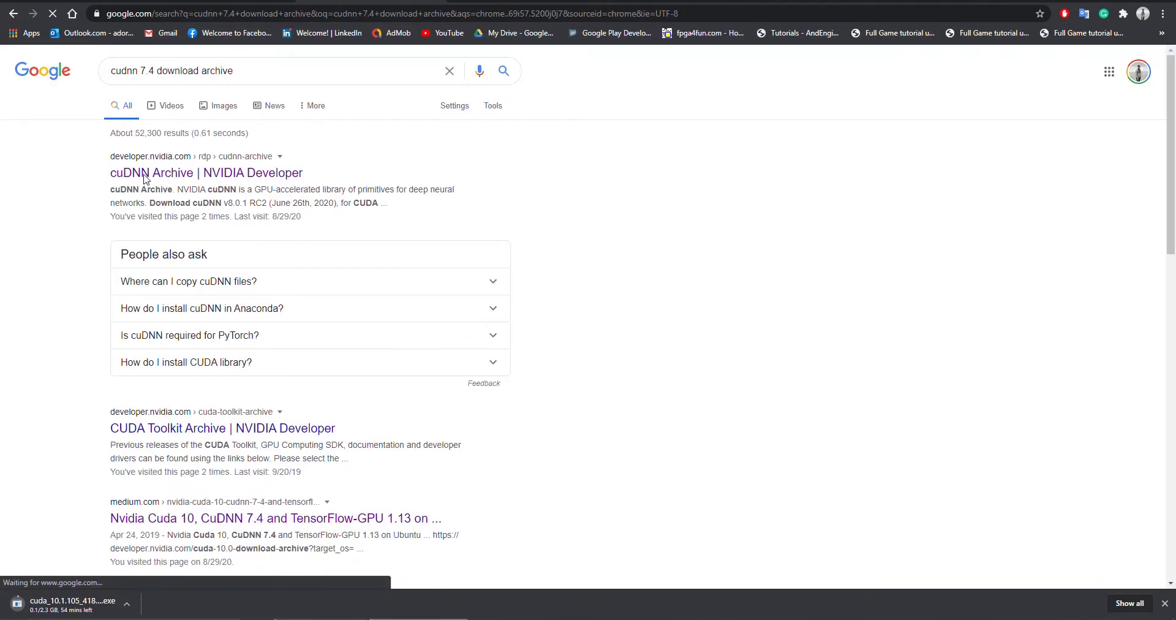
- Open NVIDIA's cuDNN Archive page from the search results
{"action": "key", "text": "ctrl+plus"}
{"action": "key", "text": "ctrl+plus"}
{"action": "key", "text": "ctrl+plus"}
{"action": "key", "text": "ctrl+plus"}
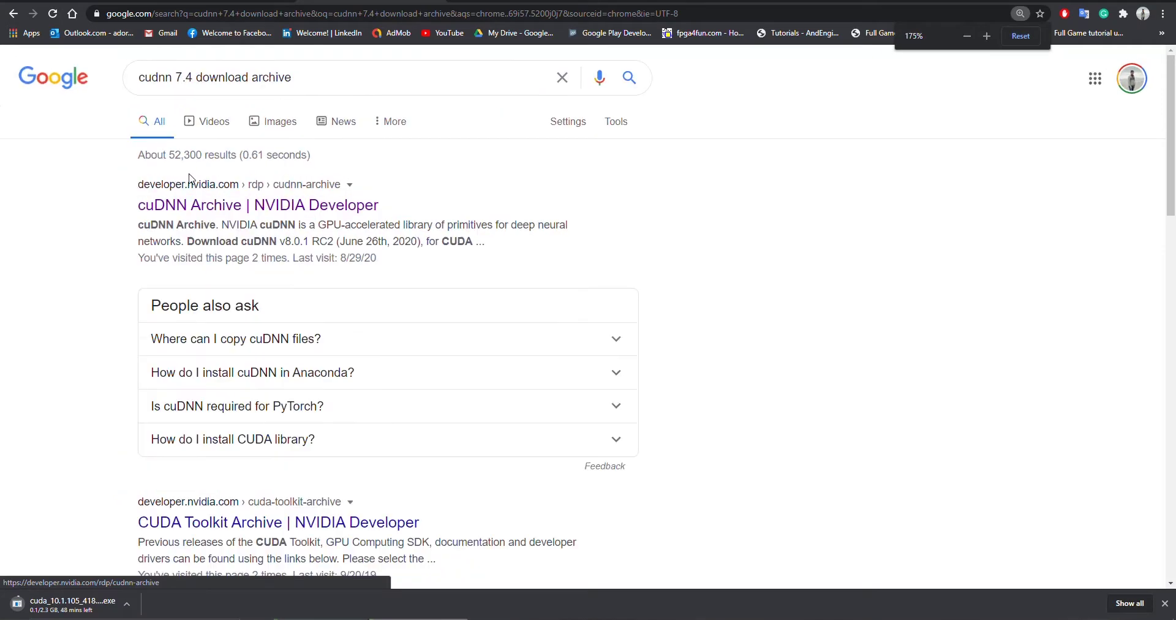
{"action": "left_click", "coordinate": [310, 273]}
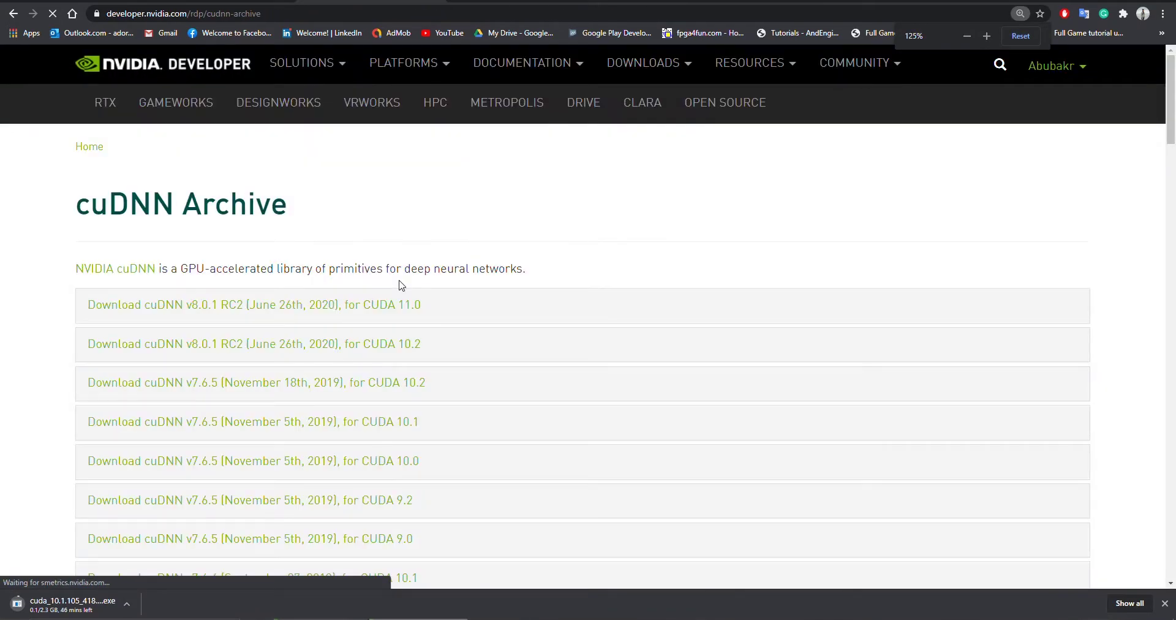
- Find cuDNN v7.5.0 (Feb 25, 2019) for CUDA 10.1 in the archive and download its library for Windows 10
{"action": "scroll", "coordinate": [45, 307], "scroll_direction": "down", "scroll_amount": 7}
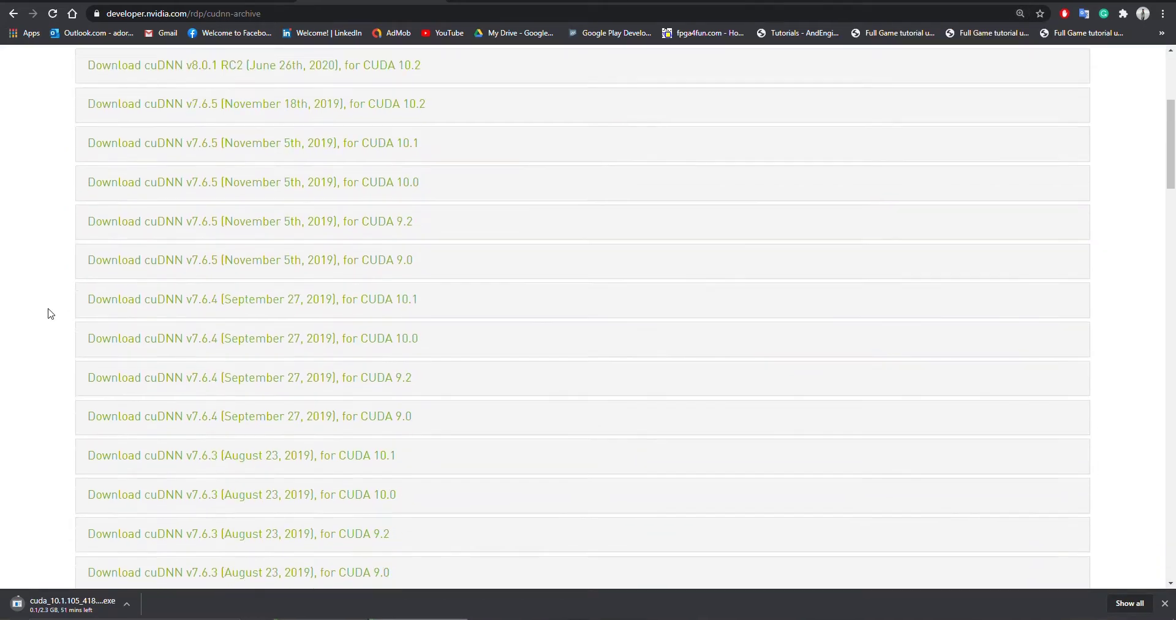
{"action": "scroll", "coordinate": [51, 315], "scroll_direction": "down", "scroll_amount": 3}
{"action": "scroll", "coordinate": [67, 318], "scroll_direction": "down", "scroll_amount": 8}
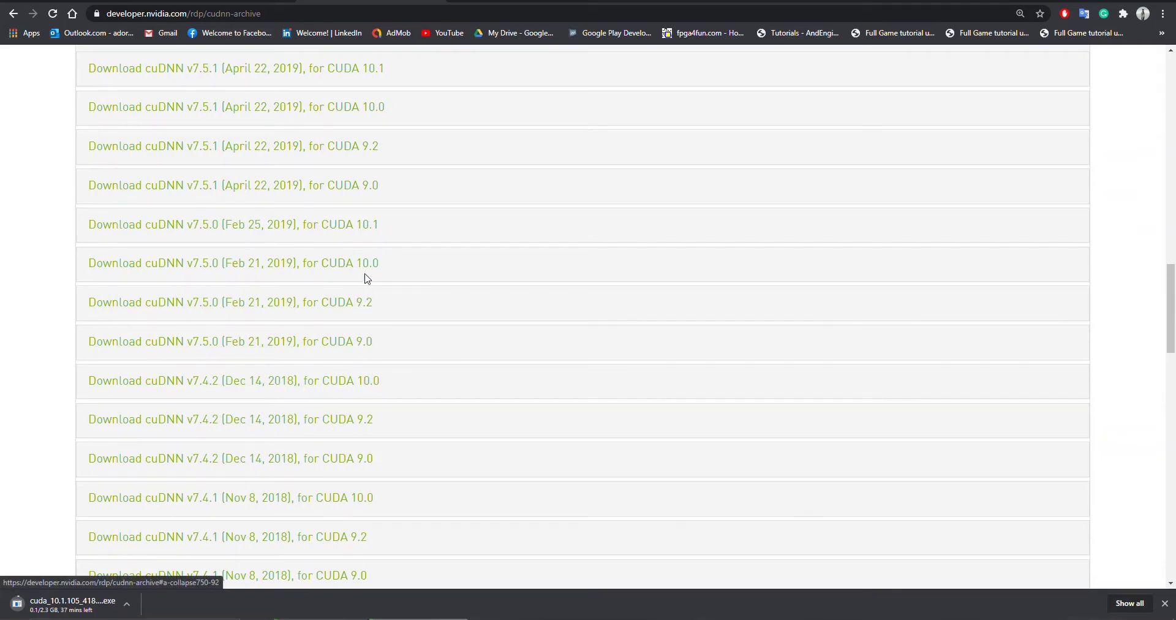
{"action": "left_click", "coordinate": [183, 226]}
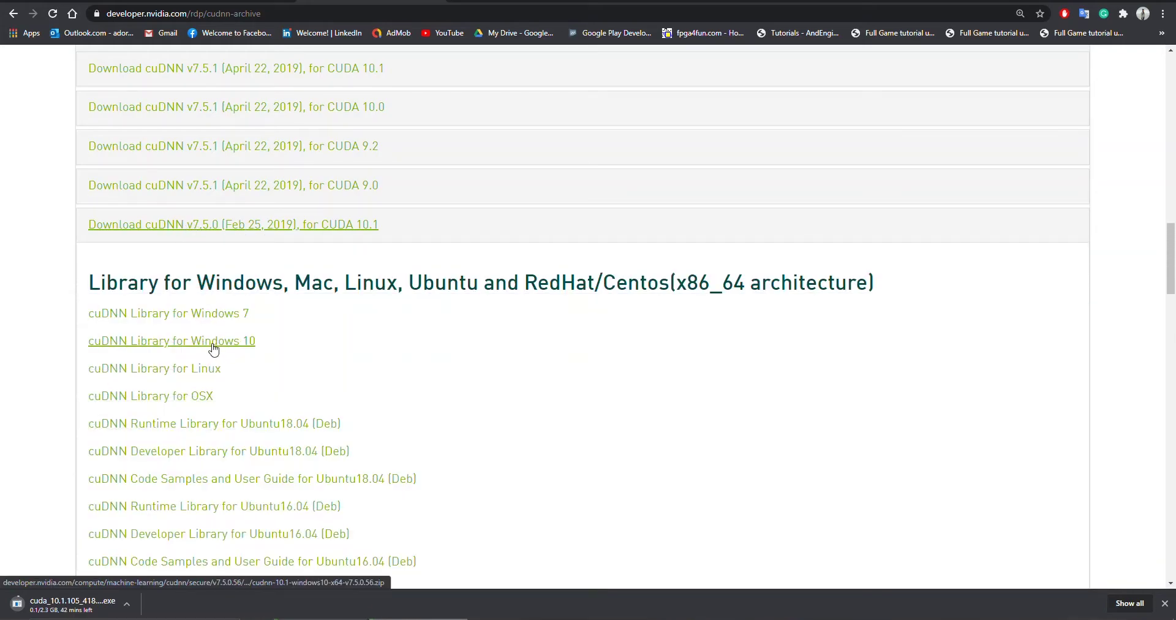
{"action": "left_click", "coordinate": [196, 347]}
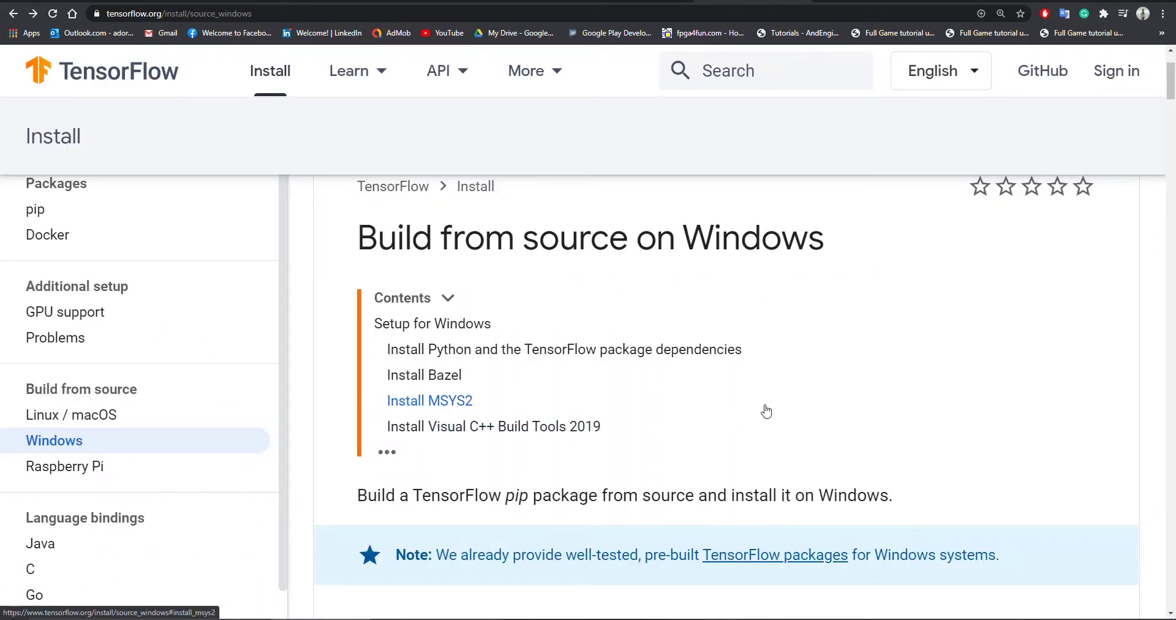
- Review the Install Visual C++ Build Tools 2019 section of TensorFlow's Windows source-build guide and open the linked Visual Studio downloads page
{"action": "left_click", "coordinate": [574, 434]}
{"action": "left_click_drag", "start_coordinate": [454, 343], "coordinate": [687, 343]}
{"action": "left_click_drag", "start_coordinate": [443, 420], "coordinate": [706, 429]}
{"action": "left_click_drag", "start_coordinate": [446, 457], "coordinate": [630, 457]}
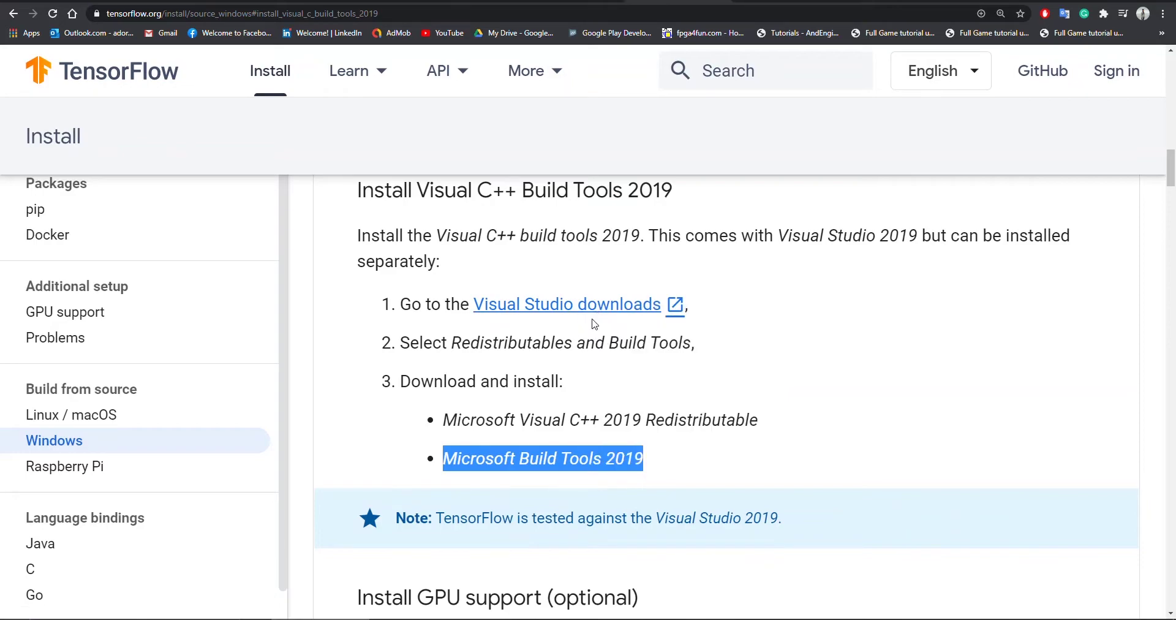
{"action": "left_click", "coordinate": [567, 305]}
- Expand Tools for Visual Studio 2019 and download Build Tools for Visual Studio 2019
{"action": "scroll", "coordinate": [276, 318], "scroll_direction": "down", "scroll_amount": 9}
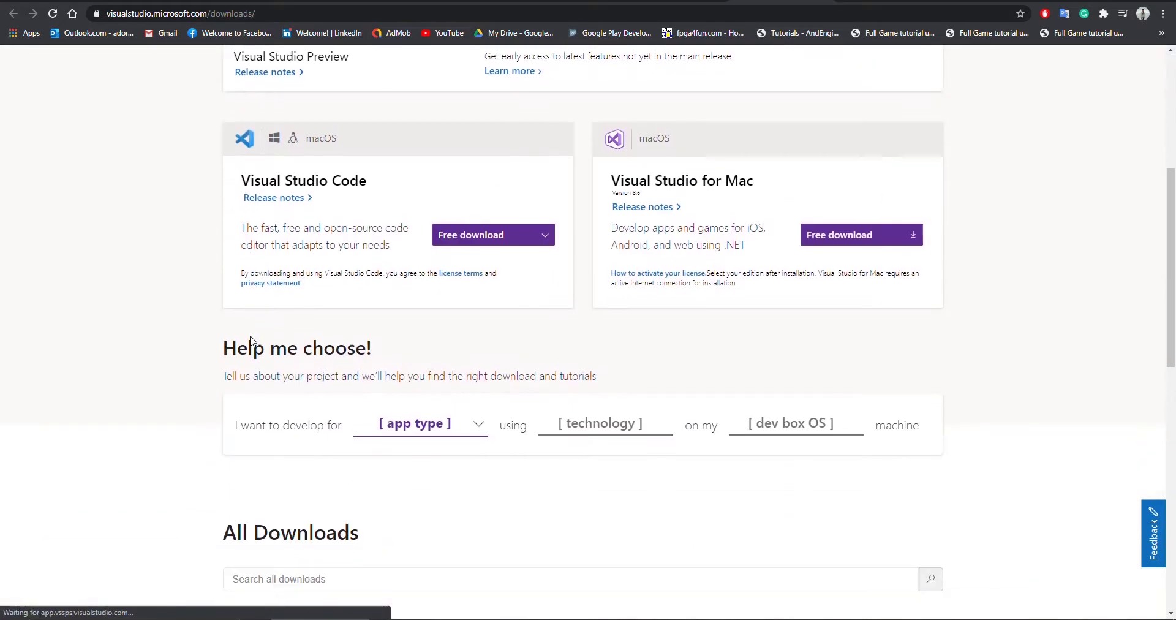
{"action": "scroll", "coordinate": [251, 340], "scroll_direction": "down", "scroll_amount": 1}
{"action": "left_click", "coordinate": [284, 331]}
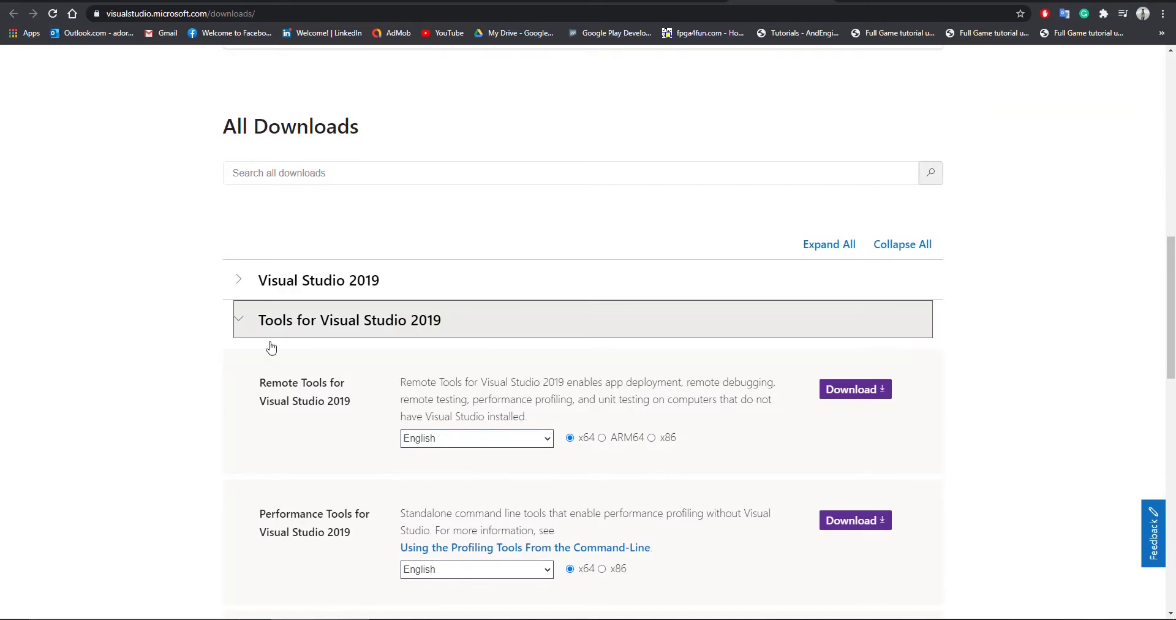
{"action": "scroll", "coordinate": [263, 356], "scroll_direction": "up", "scroll_amount": 3}
{"action": "scroll", "coordinate": [248, 356], "scroll_direction": "down", "scroll_amount": 6}
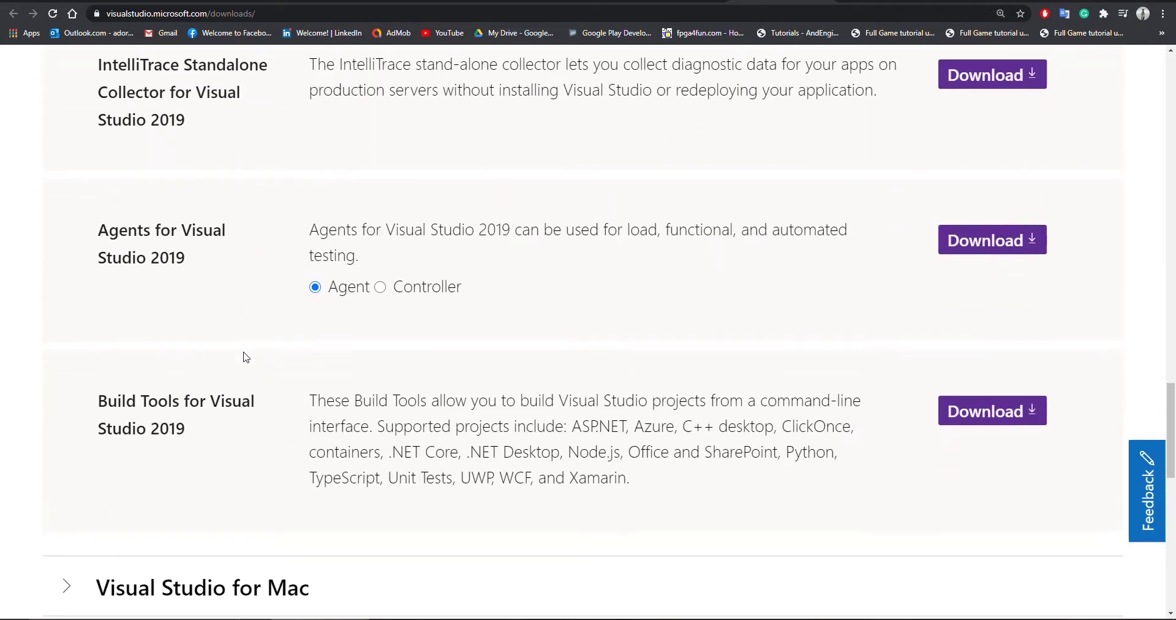
{"action": "left_click_drag", "start_coordinate": [99, 359], "coordinate": [187, 392]}
{"action": "left_click", "coordinate": [987, 380]}
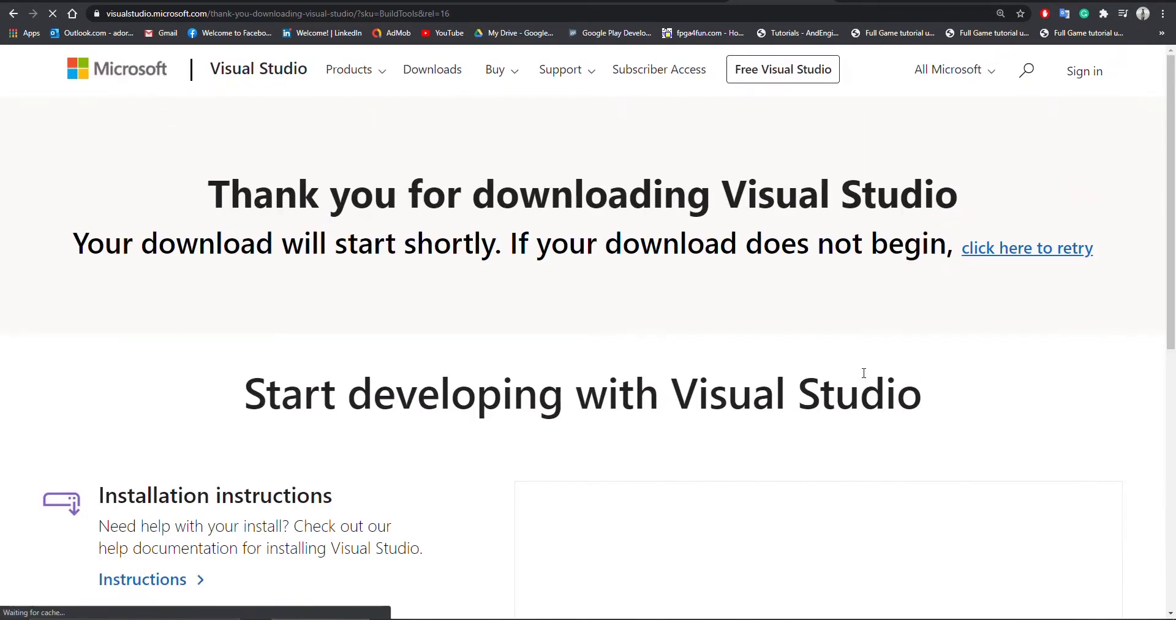
{"action": "scroll", "coordinate": [499, 388], "scroll_direction": "down", "scroll_amount": 15}
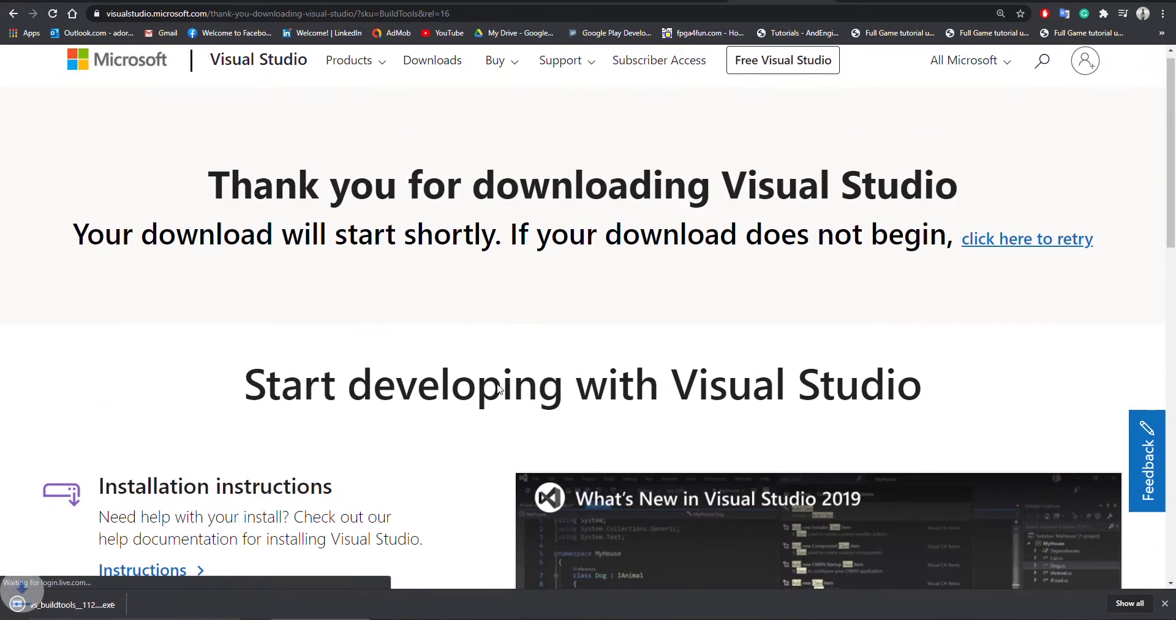
- Return to the Visual Studio downloads, expand Other Tools and Frameworks and download the x64 Visual C++ Redistributable for Visual Studio 2019
{"action": "left_click", "coordinate": [15, 13]}
{"action": "scroll", "coordinate": [475, 281], "scroll_direction": "down", "scroll_amount": 20}
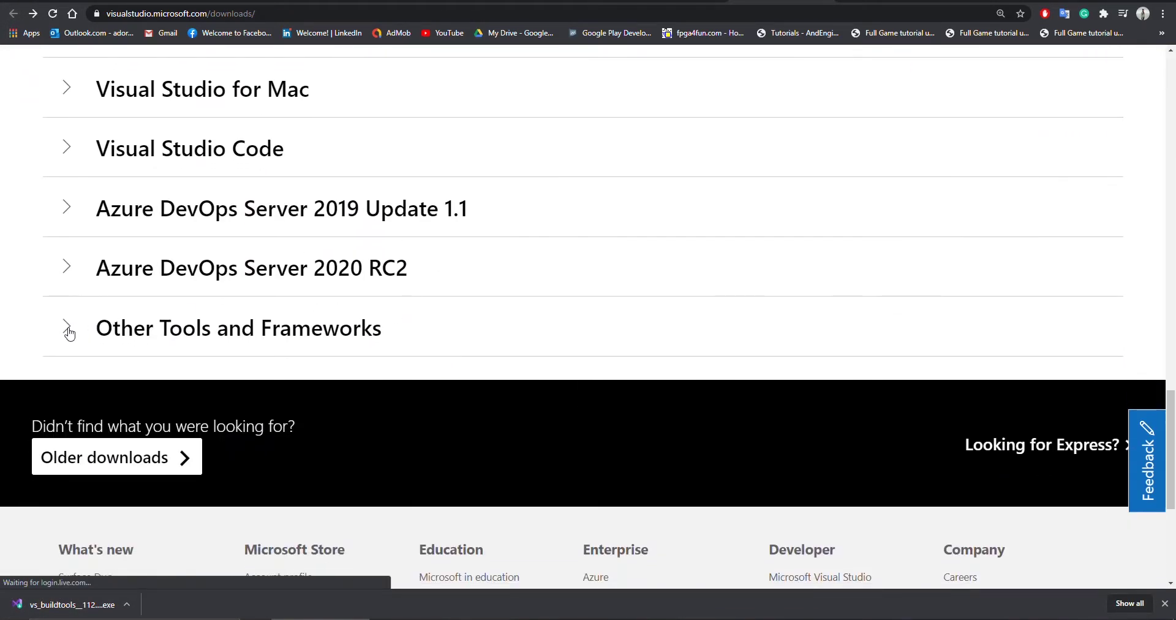
{"action": "left_click", "coordinate": [75, 330]}
{"action": "scroll", "coordinate": [255, 328], "scroll_direction": "down", "scroll_amount": 8}
{"action": "scroll", "coordinate": [255, 329], "scroll_direction": "up", "scroll_amount": 2}
{"action": "left_click_drag", "start_coordinate": [100, 218], "coordinate": [269, 304]}
{"action": "left_click", "coordinate": [993, 231]}
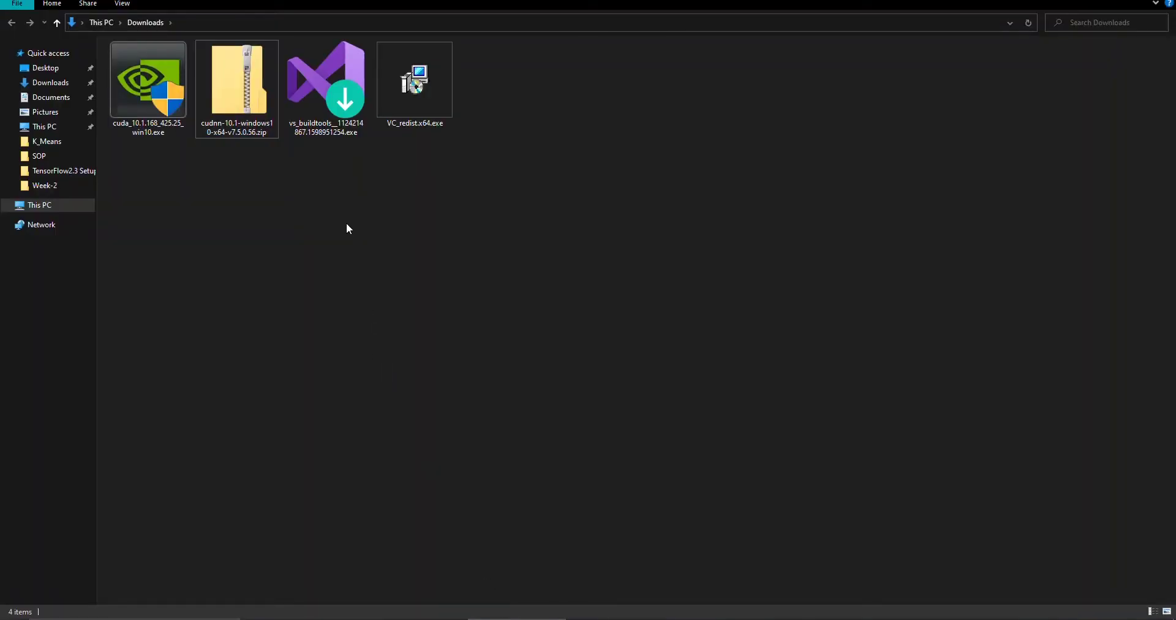
- Run VC_redist.x64.exe from the Downloads folder as administrator
{"action": "right_click", "coordinate": [415, 102]}
{"action": "left_click", "coordinate": [448, 139]}
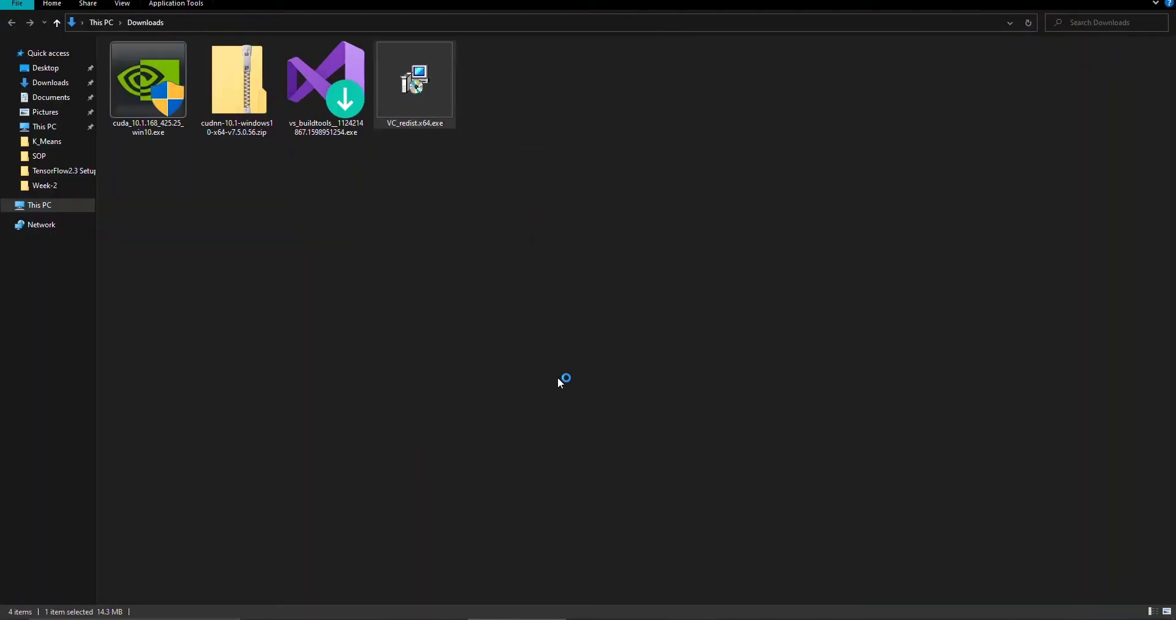
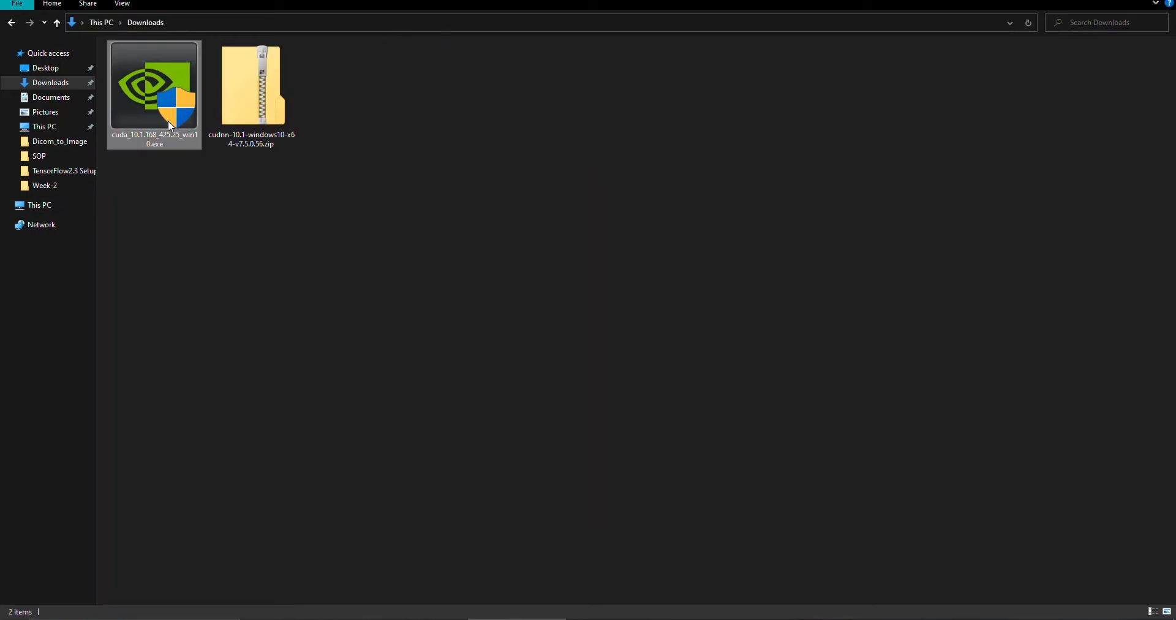
- Run the CUDA 10.1 installer as administrator, accept the license agreement and complete the installation
{"action": "left_click", "coordinate": [168, 119]}
{"action": "right_click", "coordinate": [169, 118]}
{"action": "left_click", "coordinate": [196, 155]}
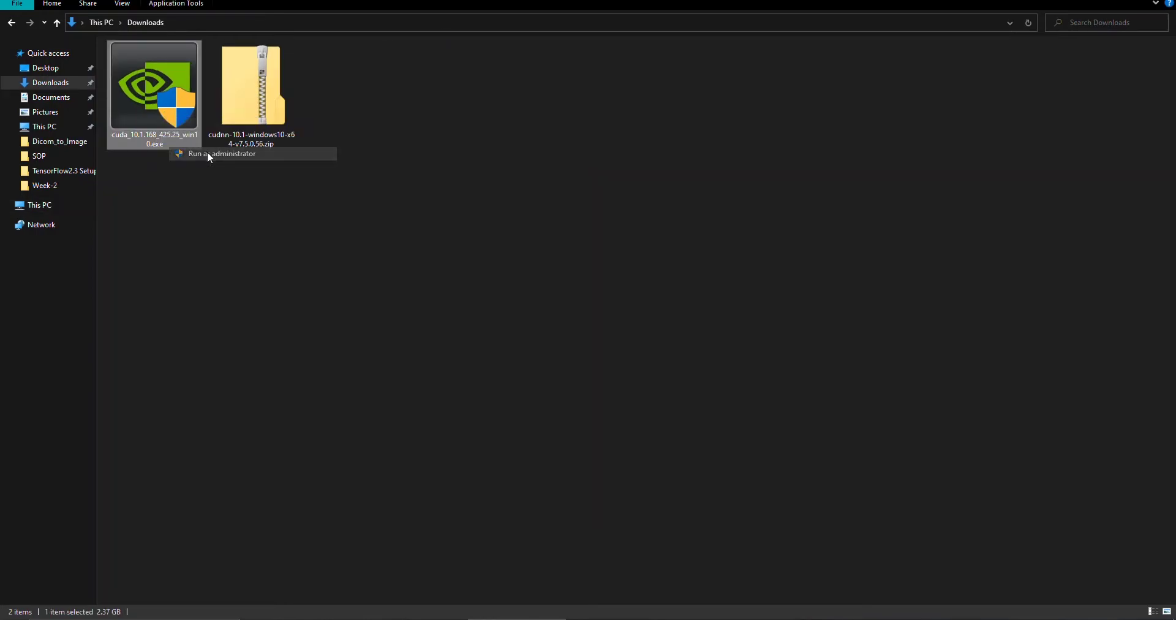
{"action": "left_click", "coordinate": [555, 334]}
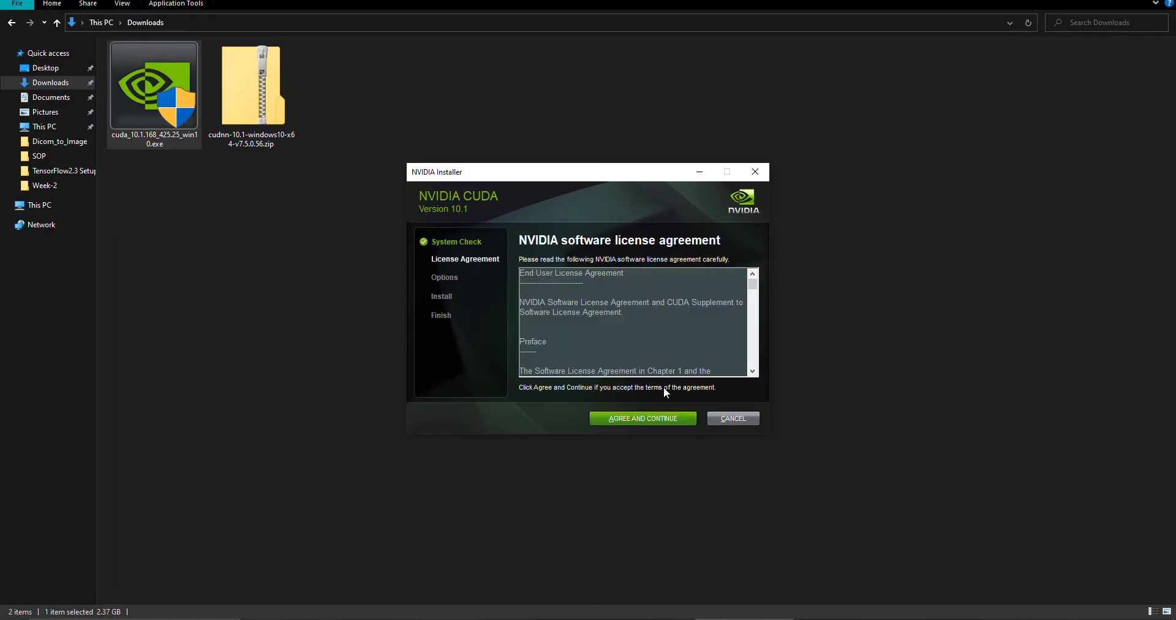
{"action": "left_click", "coordinate": [659, 417]}
{"action": "left_click", "coordinate": [661, 419]}
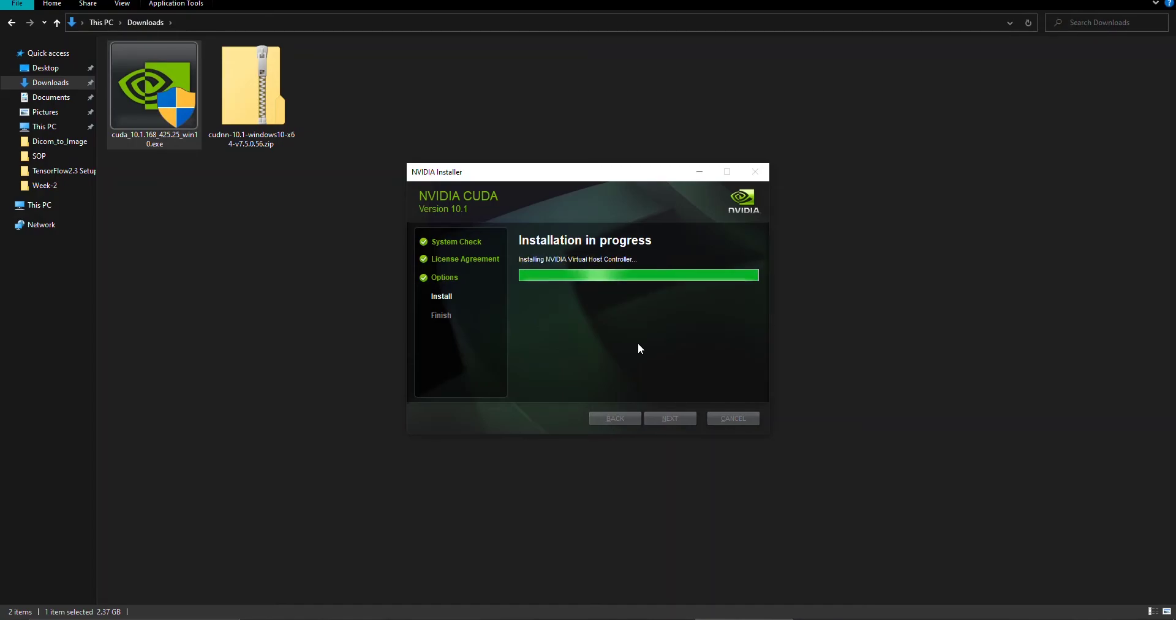
{"action": "left_click", "coordinate": [730, 420]}
- Extract cudnn-10.1-windows10-x64-v7.5.0.56.zip with 7-Zip into a folder of the same name in Downloads
{"action": "left_click", "coordinate": [270, 126]}
{"action": "right_click", "coordinate": [270, 126]}
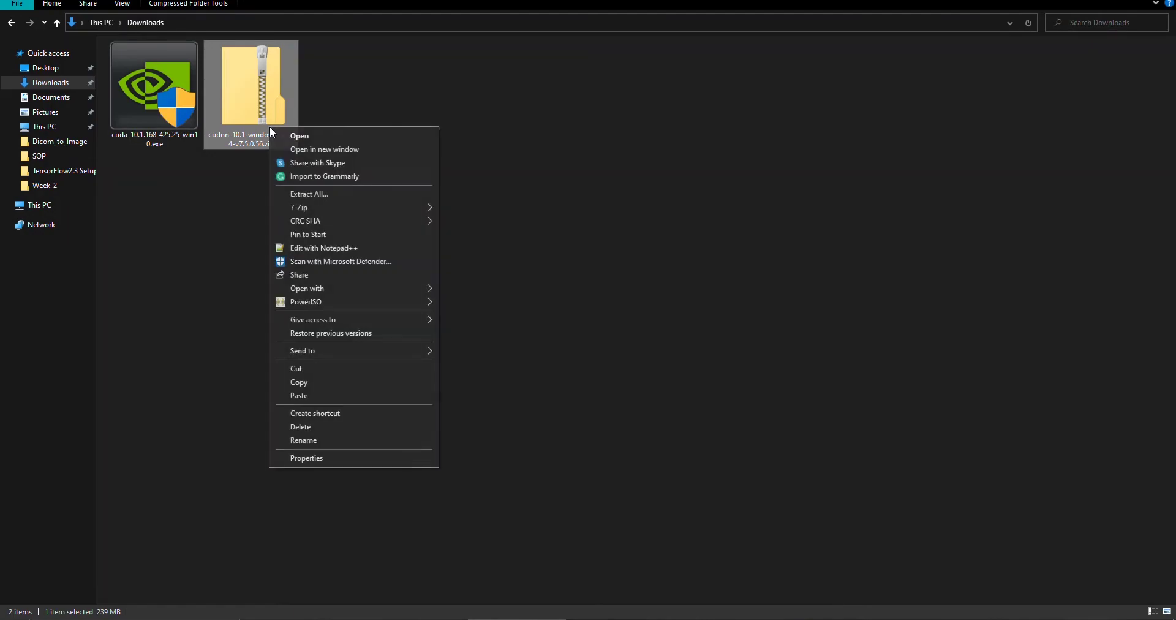
{"action": "mouse_move", "coordinate": [311, 208]}
{"action": "left_click", "coordinate": [493, 262]}
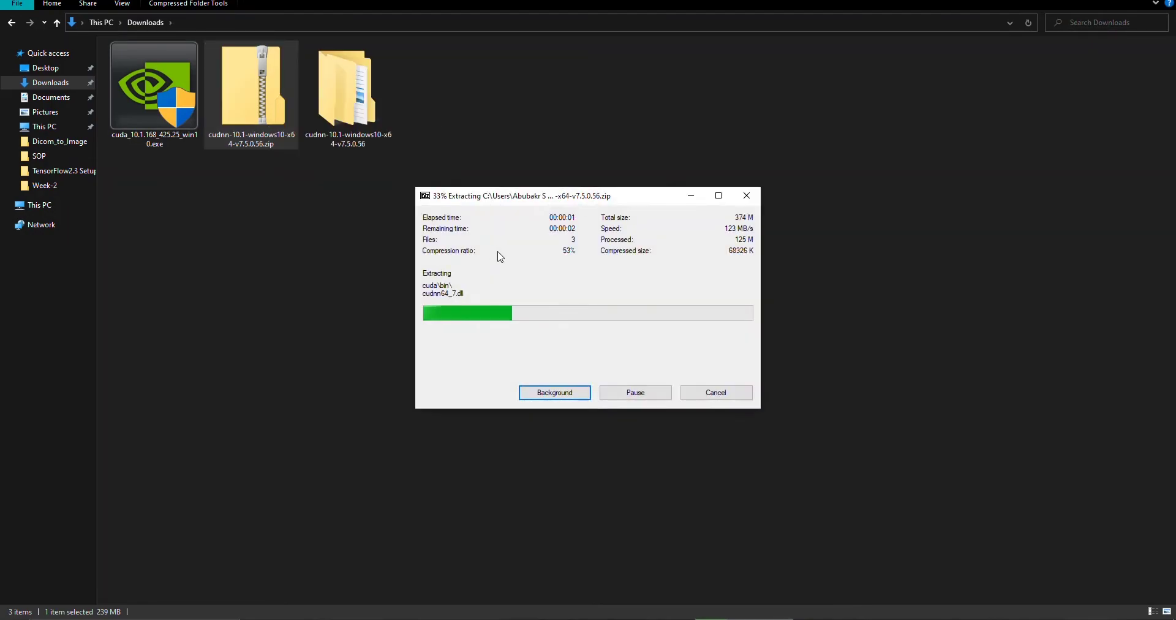
- Open the cuda folder inside the extracted cuDNN folder and locate its bin, include and lib folders
{"action": "double_click", "coordinate": [347, 92]}
{"action": "double_click", "coordinate": [153, 67]}
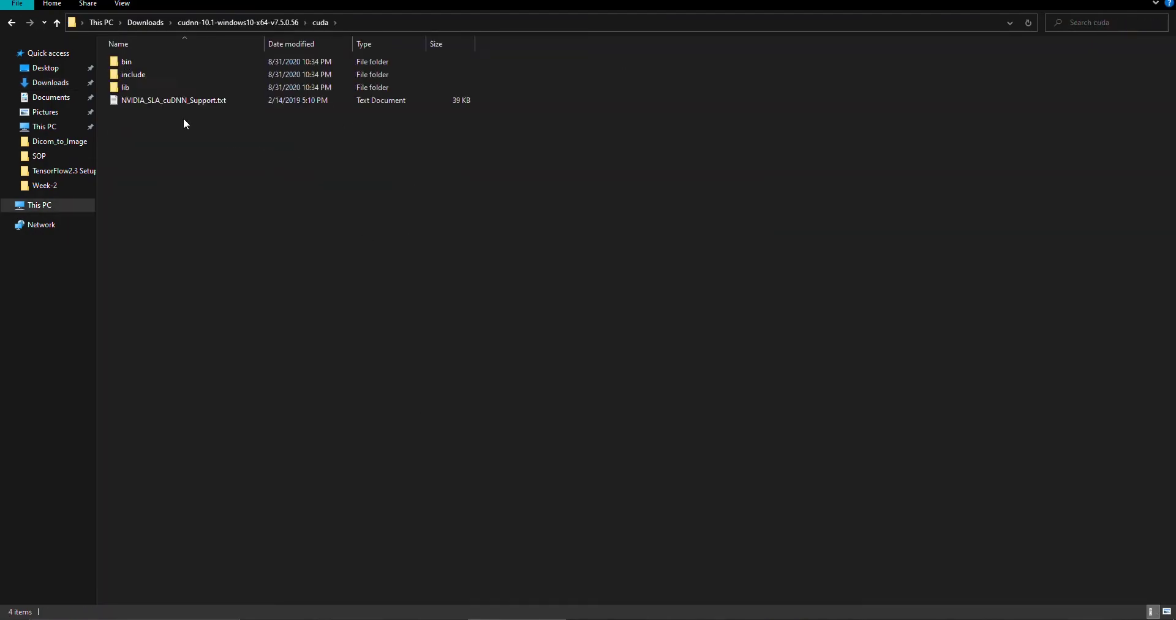
{"action": "scroll", "coordinate": [195, 123], "scroll_direction": "up", "scroll_amount": 3}
{"action": "left_click", "coordinate": [153, 120]}
{"action": "left_click", "coordinate": [245, 132]}
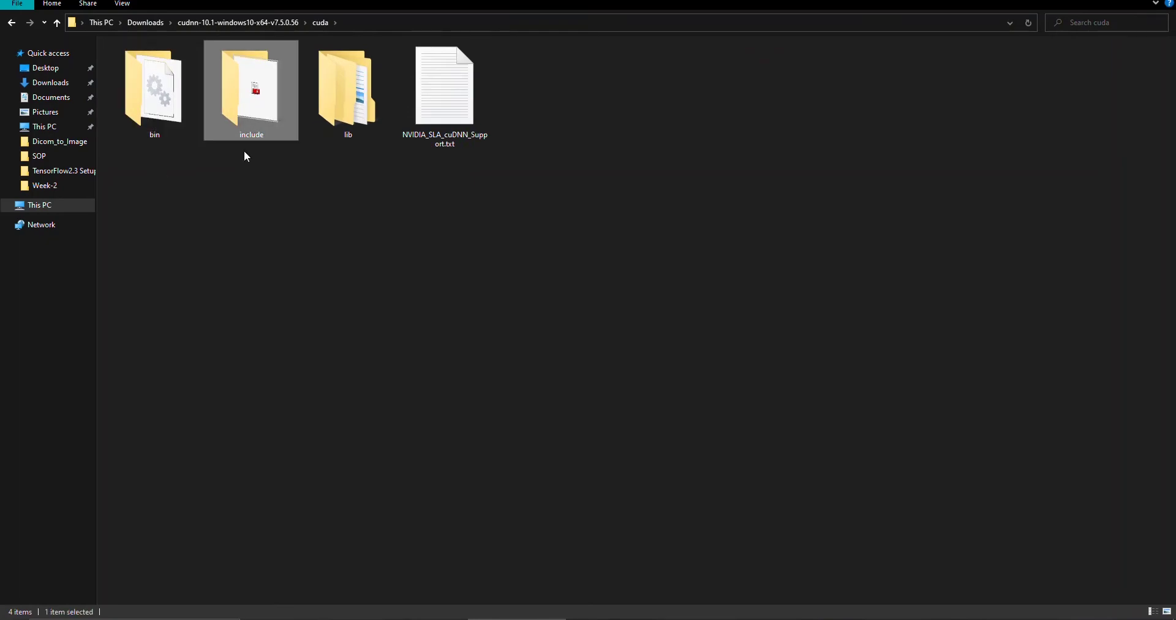
{"action": "left_click", "coordinate": [349, 122]}
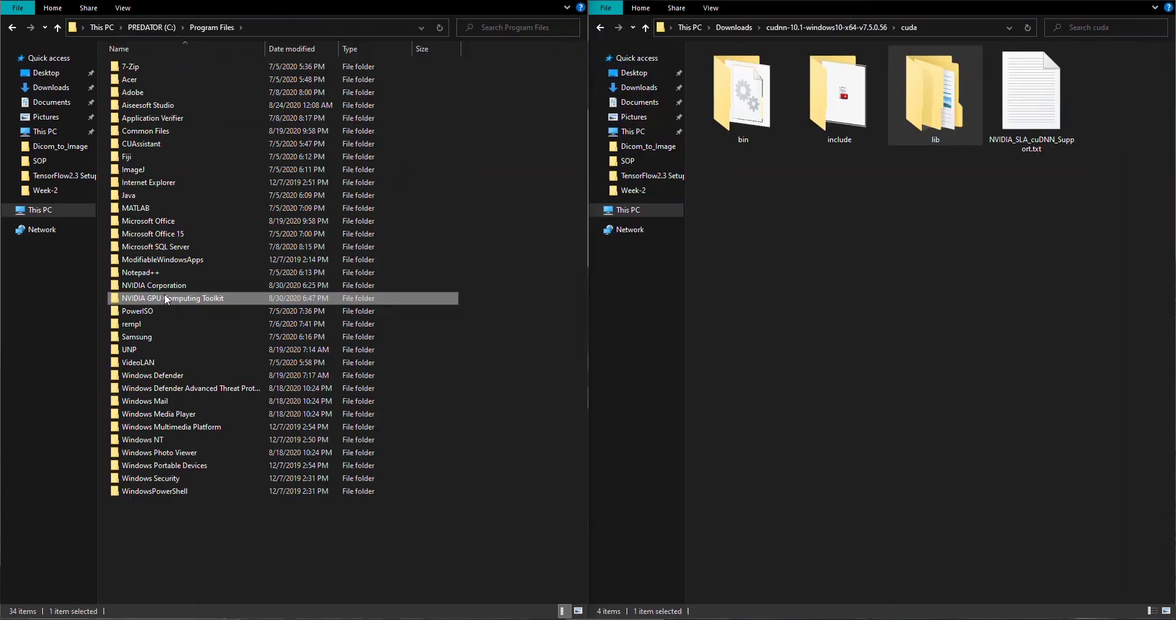
- Open the NVIDIA GPU Computing Toolkit\CUDA\v10.1 folder under Program Files and show its contents as large icons
{"action": "double_click", "coordinate": [159, 298]}
{"action": "scroll", "coordinate": [158, 122], "scroll_direction": "up", "scroll_amount": 3}
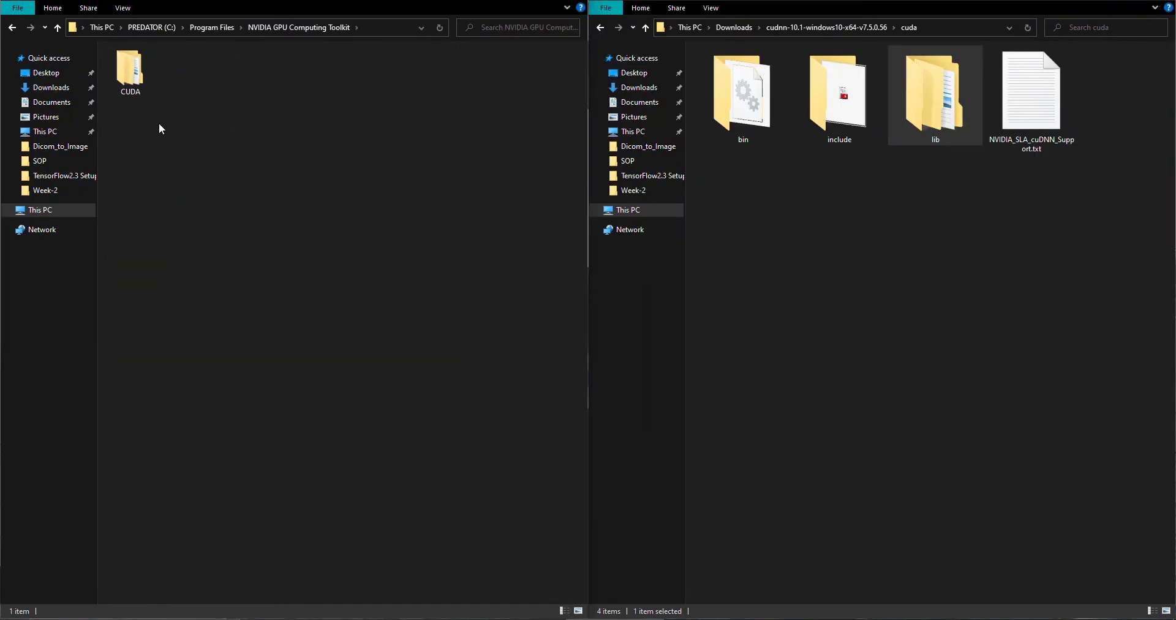
{"action": "double_click", "coordinate": [160, 91]}
{"action": "scroll", "coordinate": [163, 93], "scroll_direction": "up", "scroll_amount": 3}
{"action": "double_click", "coordinate": [158, 98]}
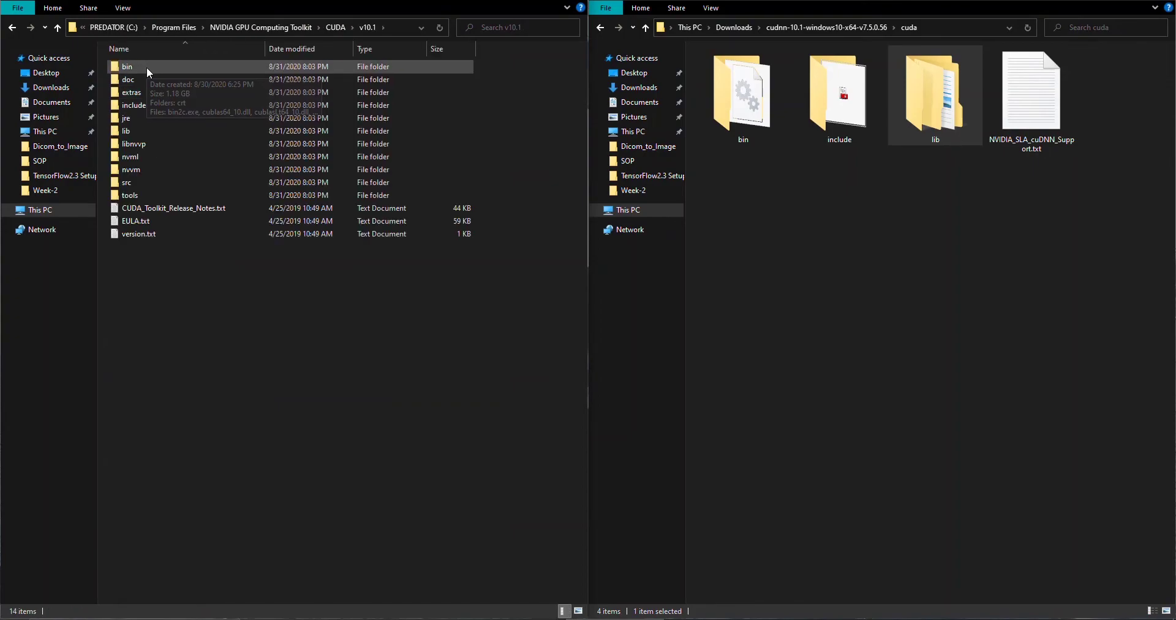
{"action": "scroll", "coordinate": [161, 100], "scroll_direction": "up", "scroll_amount": 3}
{"action": "scroll", "coordinate": [160, 98], "scroll_direction": "up", "scroll_amount": 2}
{"action": "left_click", "coordinate": [160, 98]}
- Copy cudnn64_7.dll from the cuDNN bin folder into the CUDA v10.1 bin folder, replacing the existing file
{"action": "double_click", "coordinate": [743, 92]}
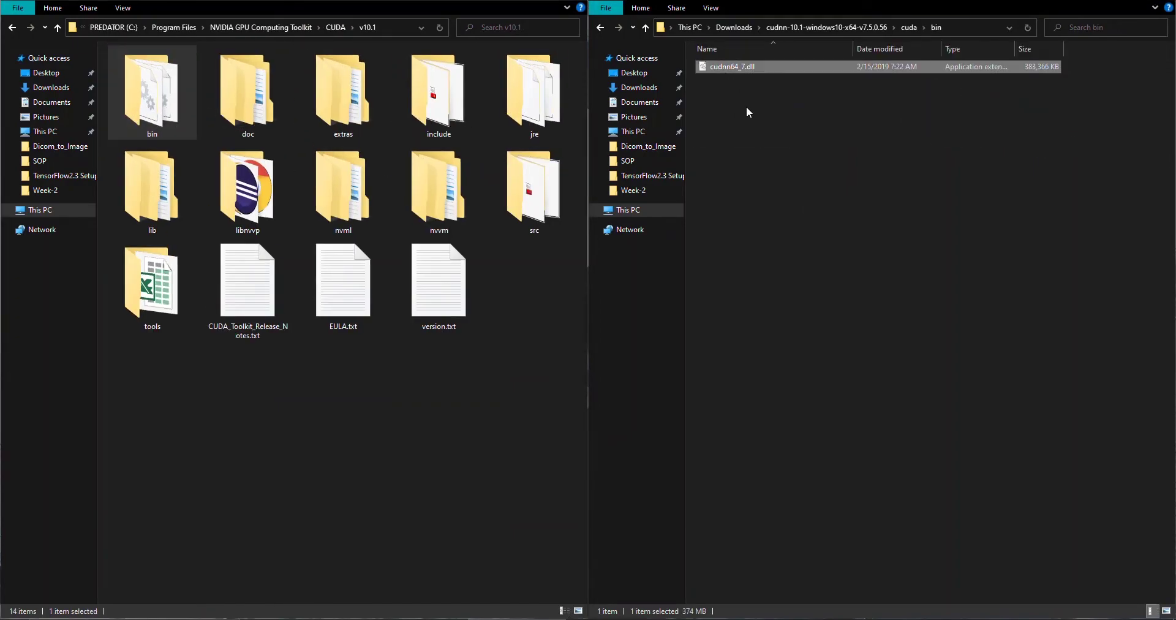
{"action": "right_click", "coordinate": [736, 72]}
{"action": "left_click", "coordinate": [766, 267]}
{"action": "double_click", "coordinate": [152, 98]}
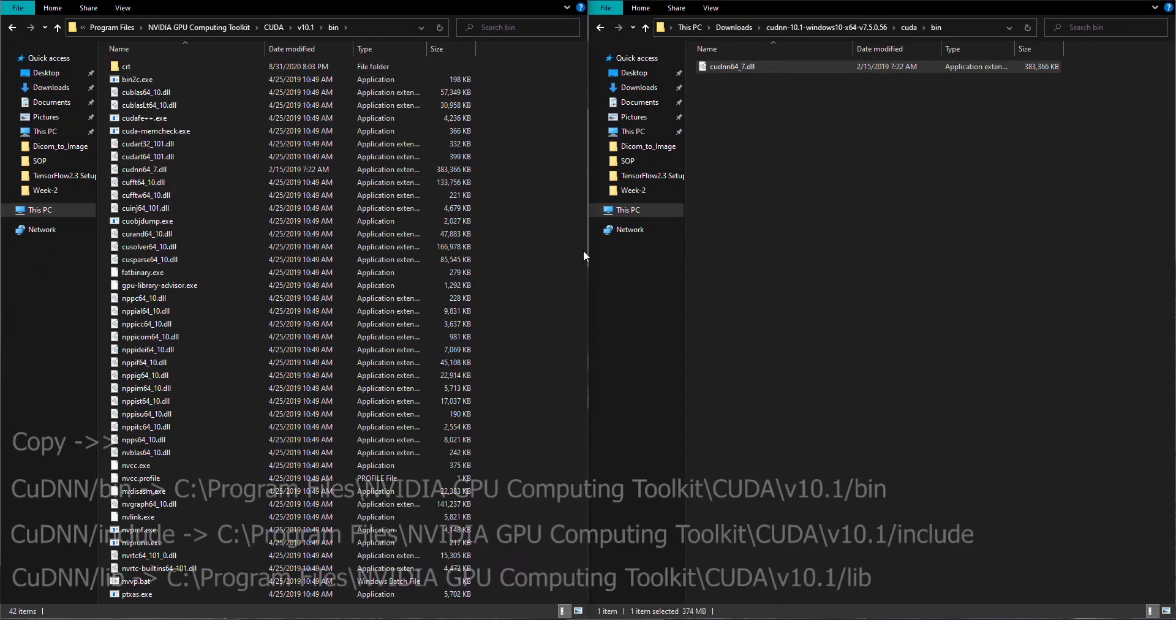
{"action": "key", "text": "ctrl+v"}
{"action": "left_click", "coordinate": [541, 224]}
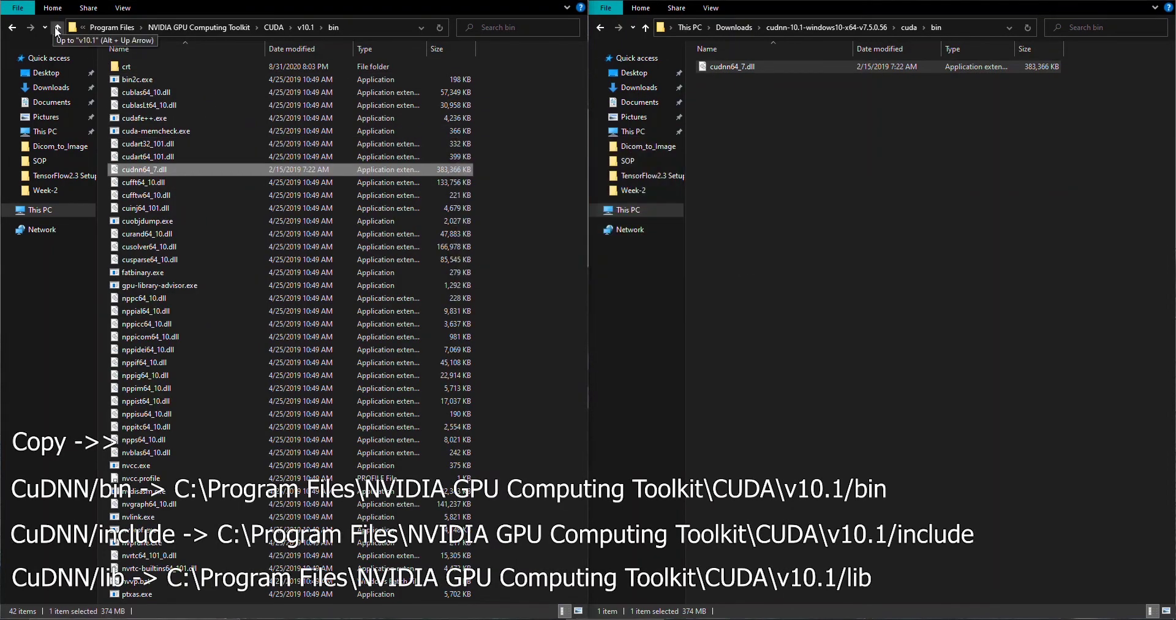
- Copy cudnn.h from the cuDNN include folder into the CUDA v10.1 include folder
{"action": "left_click", "coordinate": [57, 28]}
{"action": "left_click", "coordinate": [646, 27]}
{"action": "double_click", "coordinate": [837, 116]}
{"action": "left_click", "coordinate": [727, 70]}
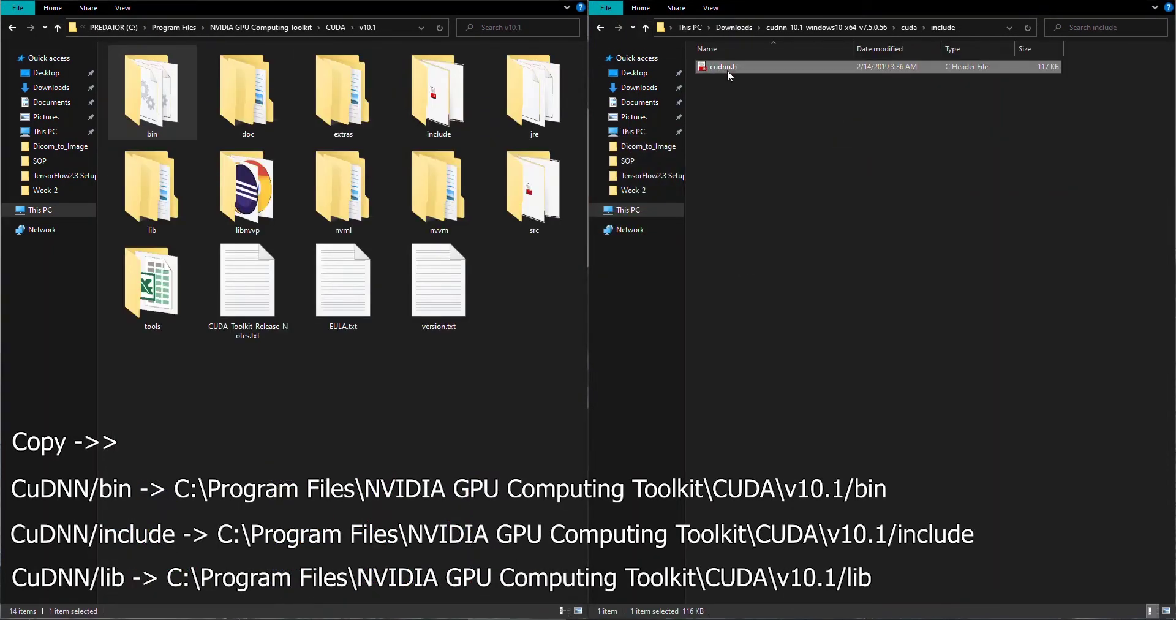
{"action": "left_click", "coordinate": [397, 386]}
{"action": "double_click", "coordinate": [439, 98]}
{"action": "key", "text": "ctrl+v"}
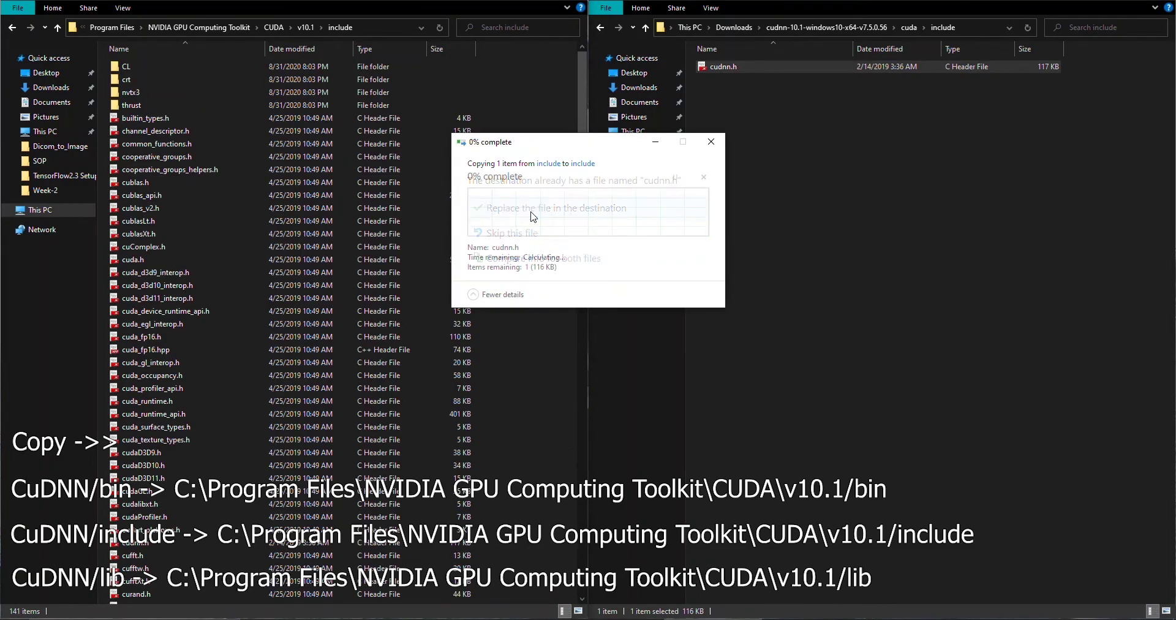
- Copy cudnn.lib from the cuDNN lib\x64 folder into the CUDA v10.1 lib\x64 folder, replacing the existing file
{"action": "left_click", "coordinate": [646, 28]}
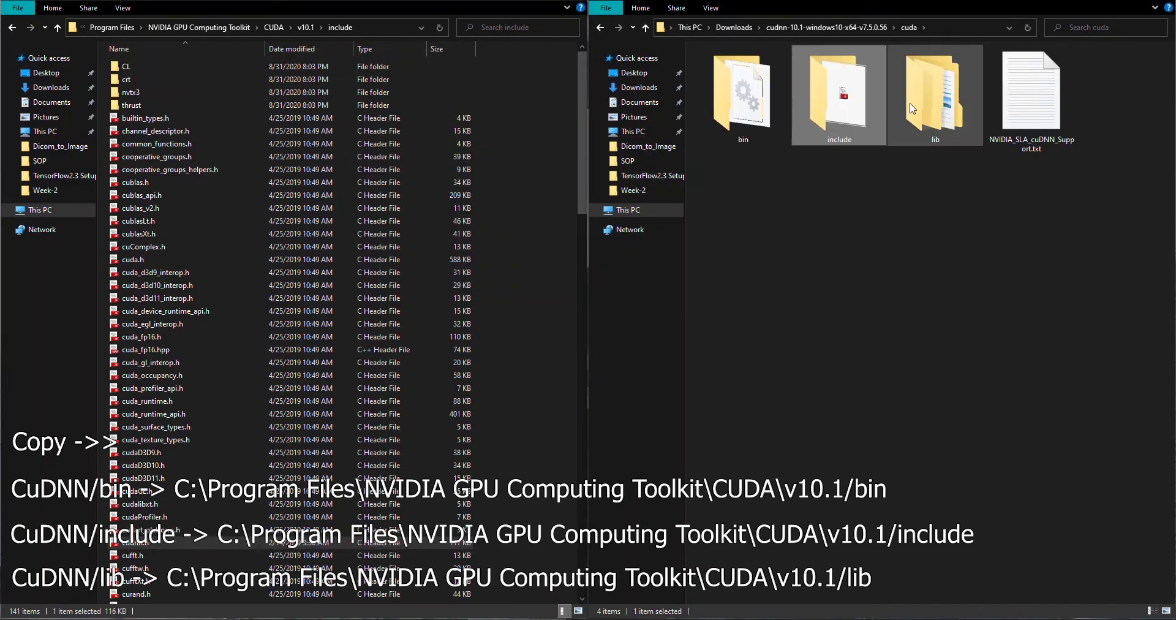
{"action": "double_click", "coordinate": [955, 98]}
{"action": "double_click", "coordinate": [723, 67]}
{"action": "left_click", "coordinate": [725, 68]}
{"action": "left_click", "coordinate": [57, 27]}
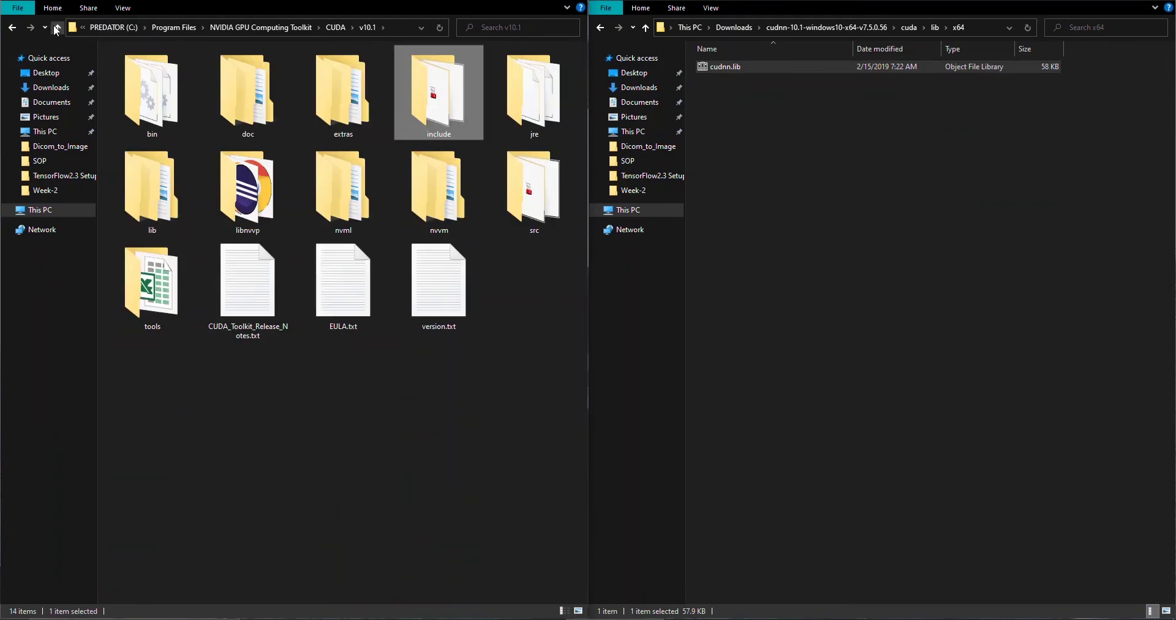
{"action": "double_click", "coordinate": [158, 187]}
{"action": "double_click", "coordinate": [135, 82]}
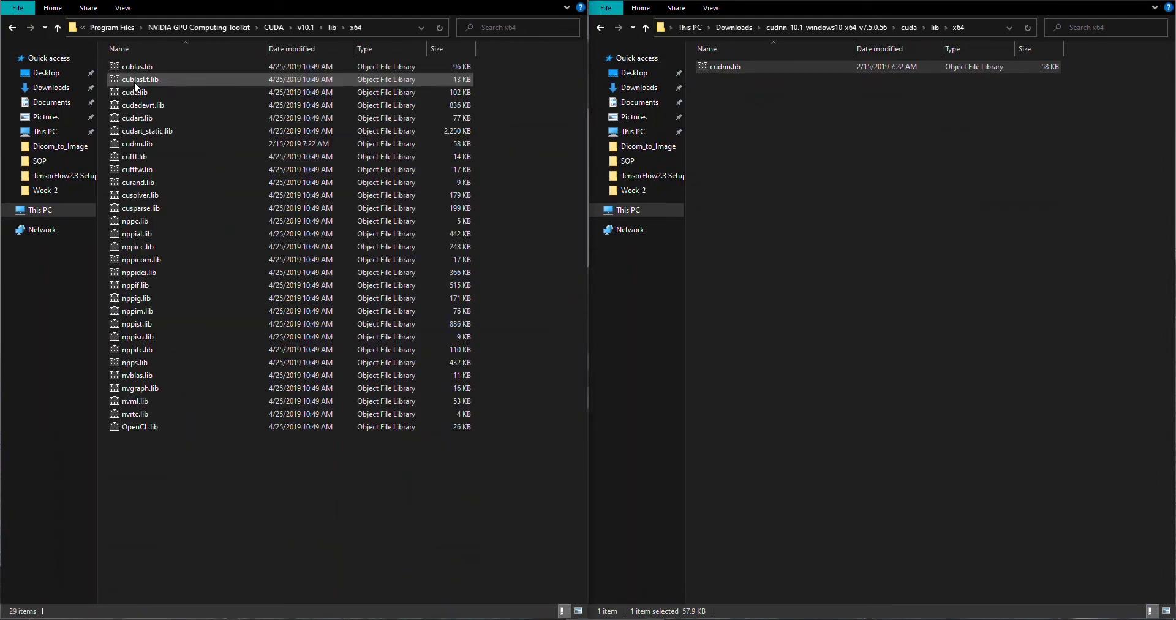
{"action": "key", "text": "ctrl+v"}
{"action": "left_click", "coordinate": [551, 211]}
{"action": "left_click", "coordinate": [555, 224]}
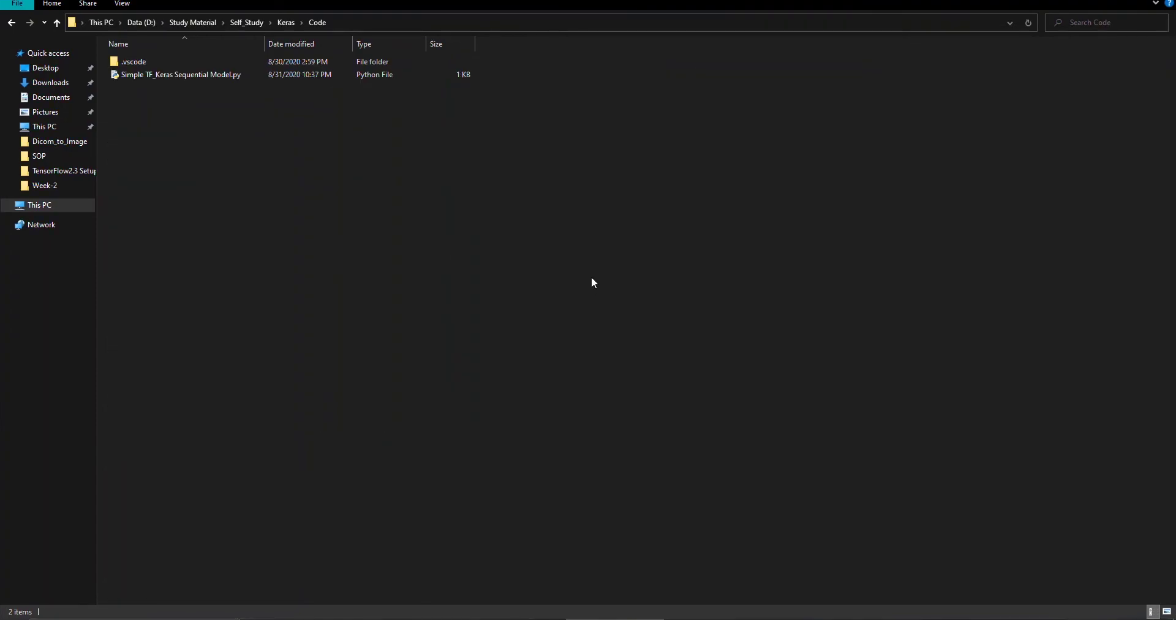
- Open PowerShell in the Keras\Code folder and run pip install tensorflow==2.3
{"action": "right_click", "coordinate": [604, 198], "text": "shift"}
{"action": "left_click", "coordinate": [644, 313]}
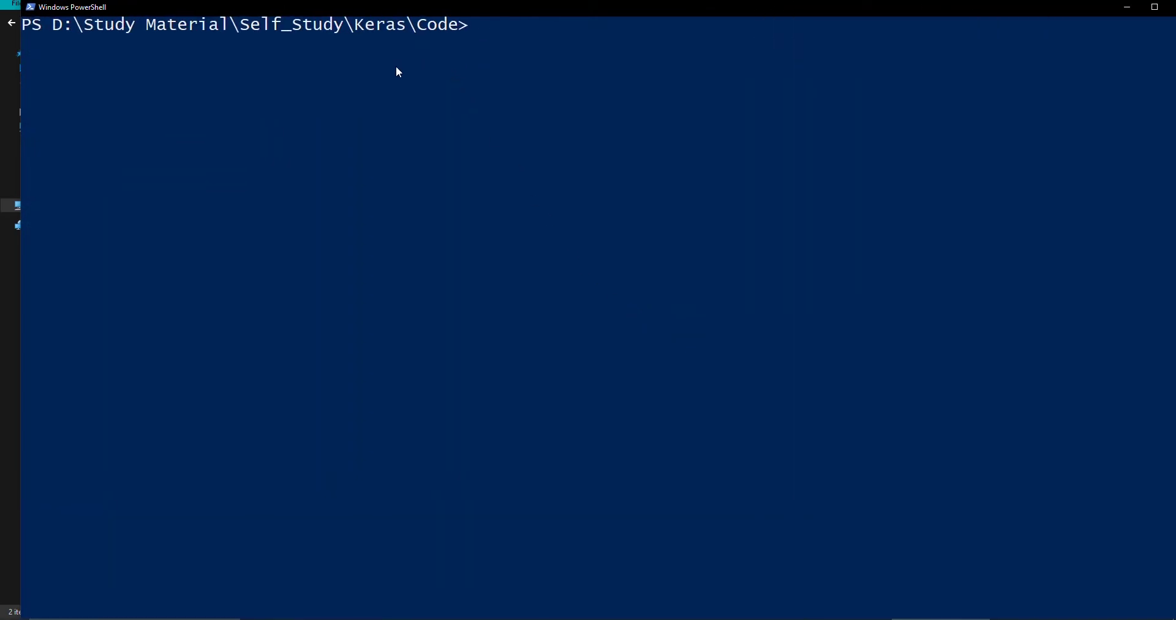
{"action": "type", "text": "pip "}
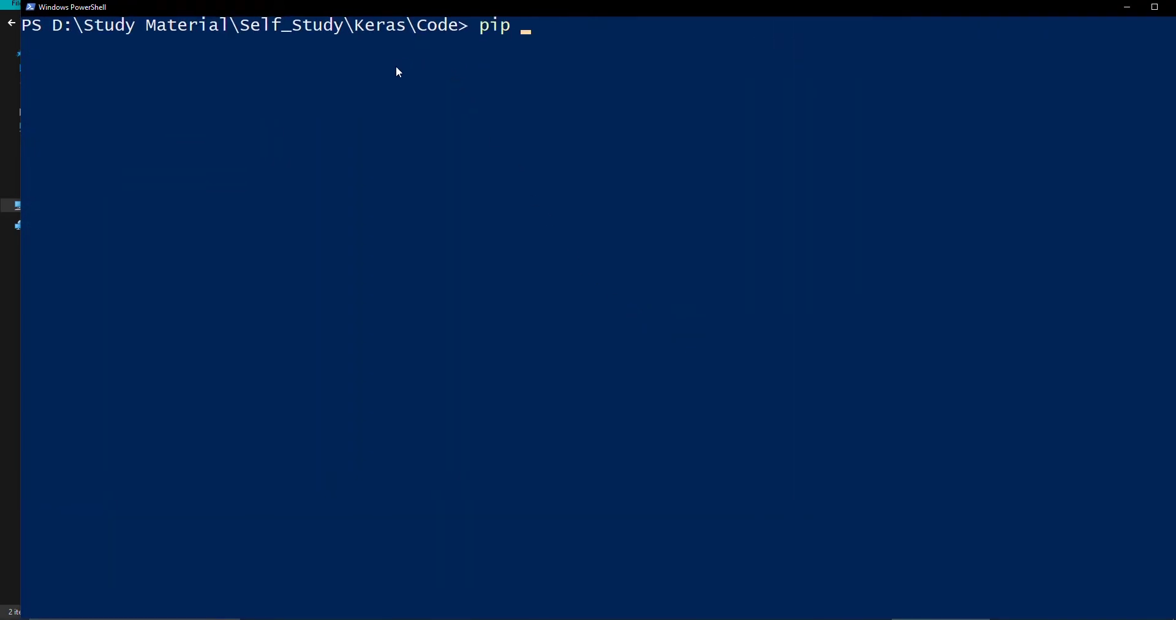
{"action": "type", "text": "install tensorf"}
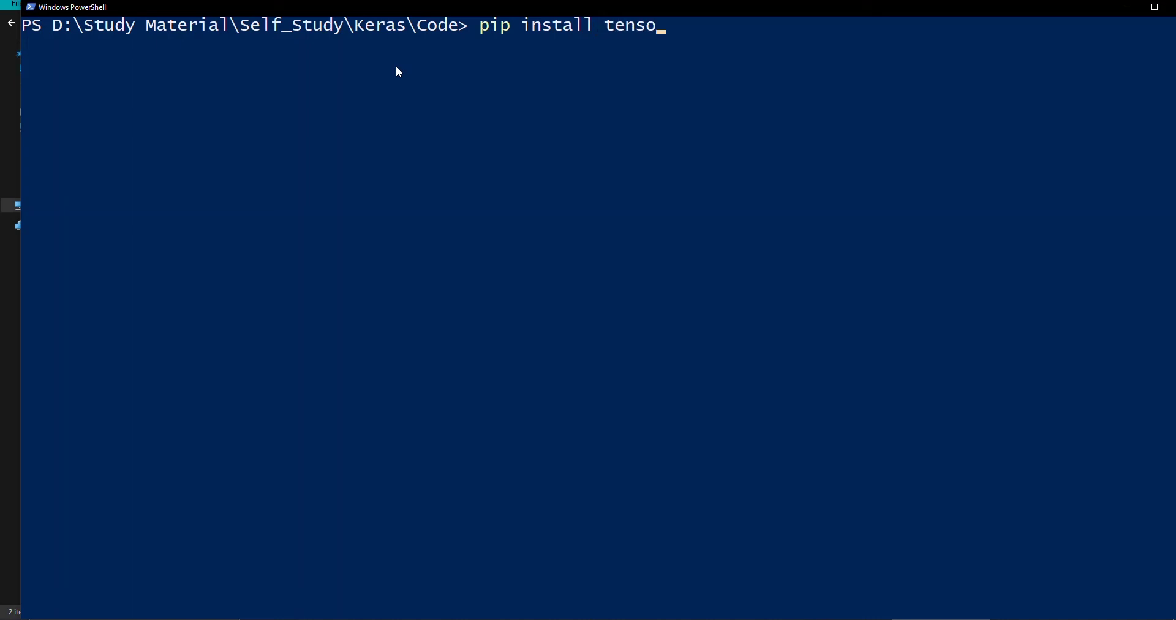
{"action": "type", "text": "low==2.3"}
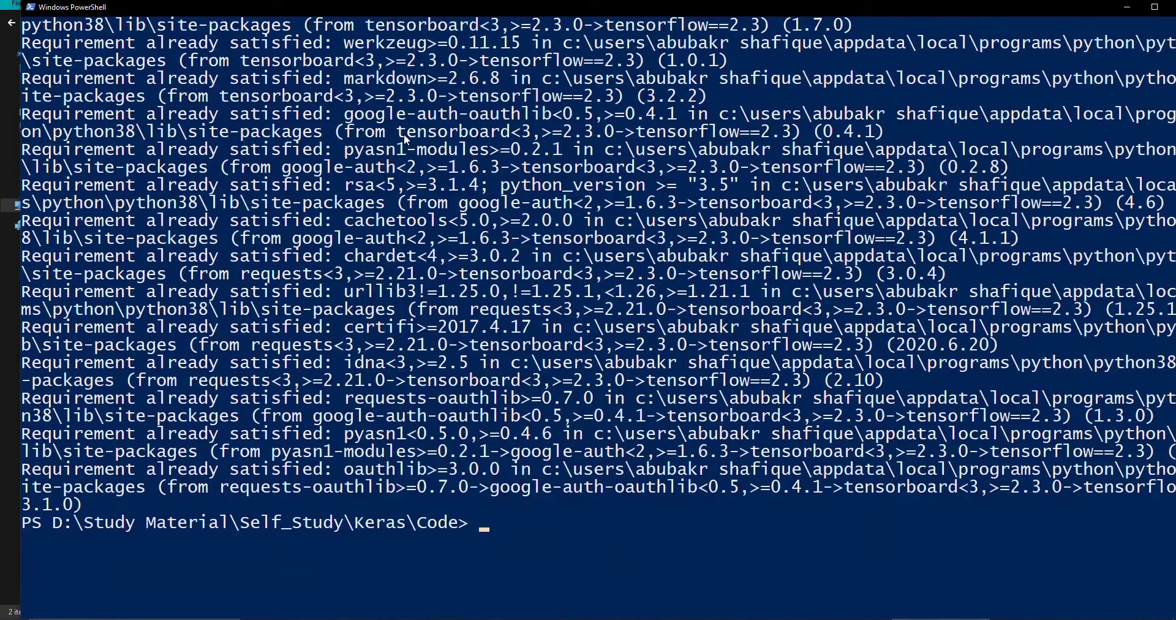
- Look through the pip install output from its beginning to its end and close the PowerShell window
{"action": "scroll", "coordinate": [347, 307], "scroll_direction": "up", "scroll_amount": 9}
{"action": "scroll", "coordinate": [347, 307], "scroll_direction": "up", "scroll_amount": 7}
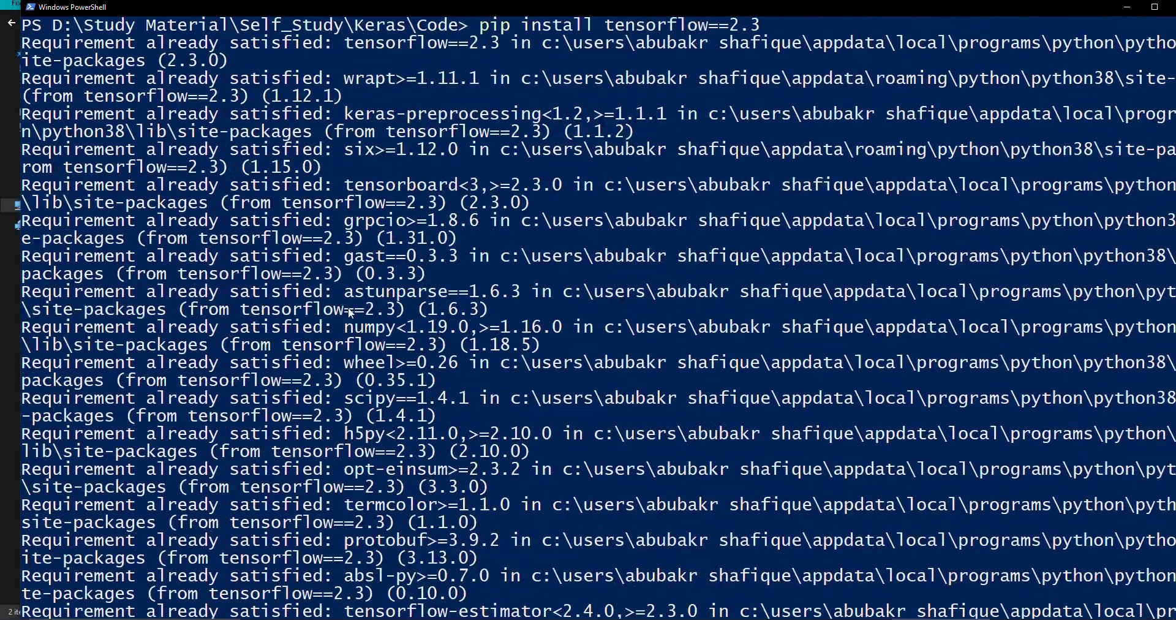
{"action": "scroll", "coordinate": [349, 308], "scroll_direction": "down", "scroll_amount": 17}
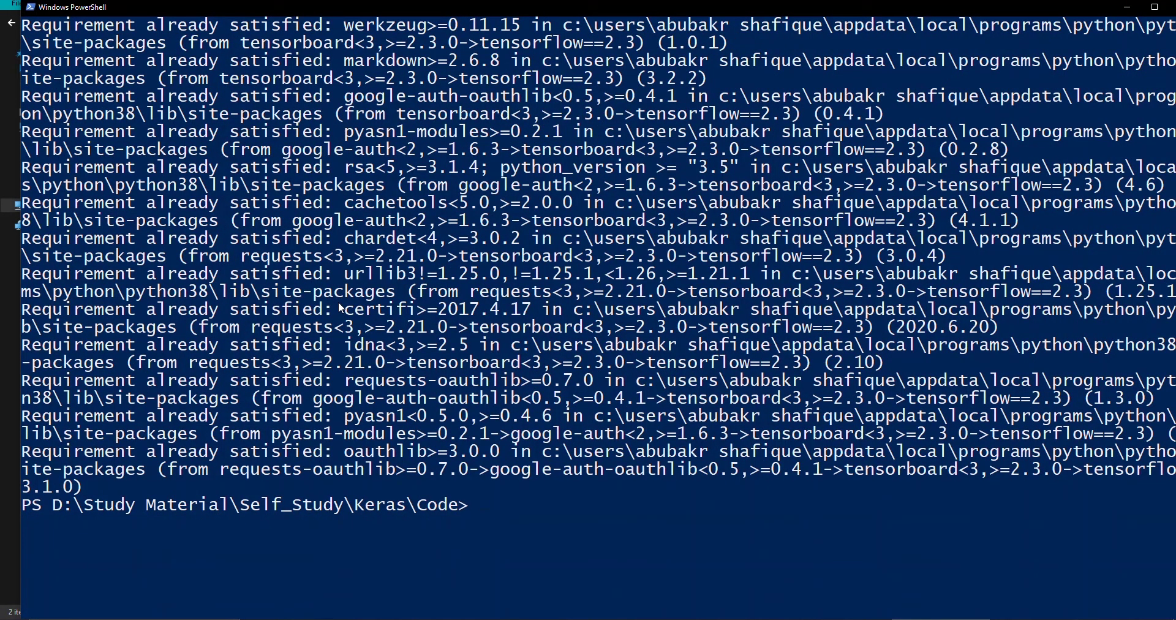
{"action": "left_click_drag", "start_coordinate": [1086, 10], "coordinate": [1066, 14]}
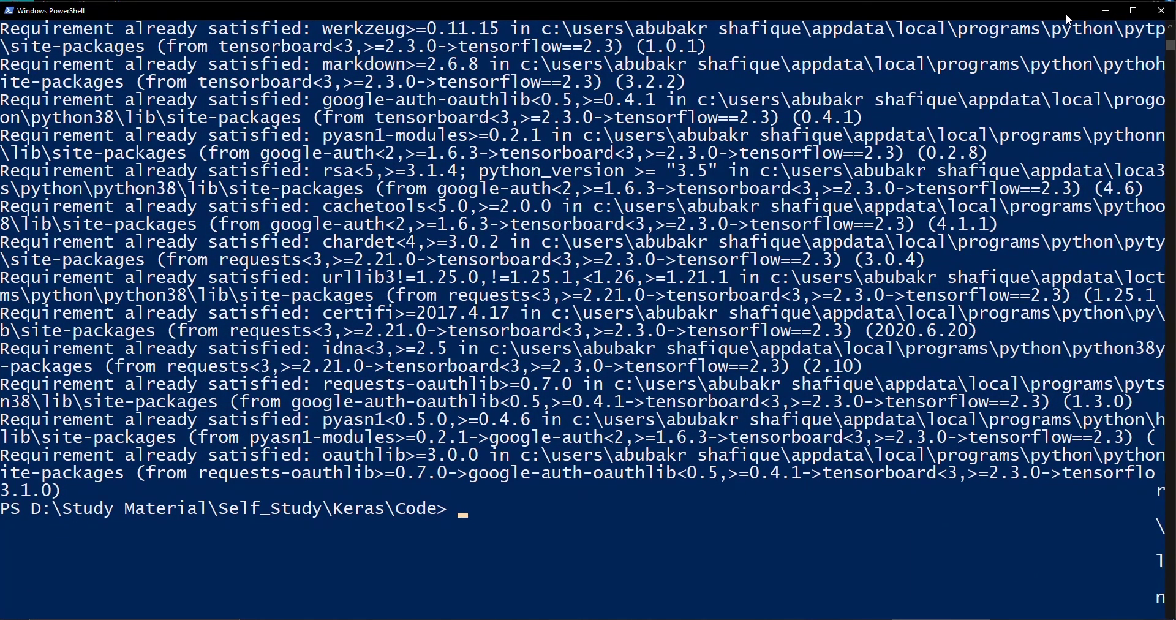
{"action": "left_click", "coordinate": [1160, 11]}
- Open the Code folder in Visual Studio Code and examine the physical_devices line in Simple TF_Keras Sequential Model.py
{"action": "right_click", "coordinate": [419, 216]}
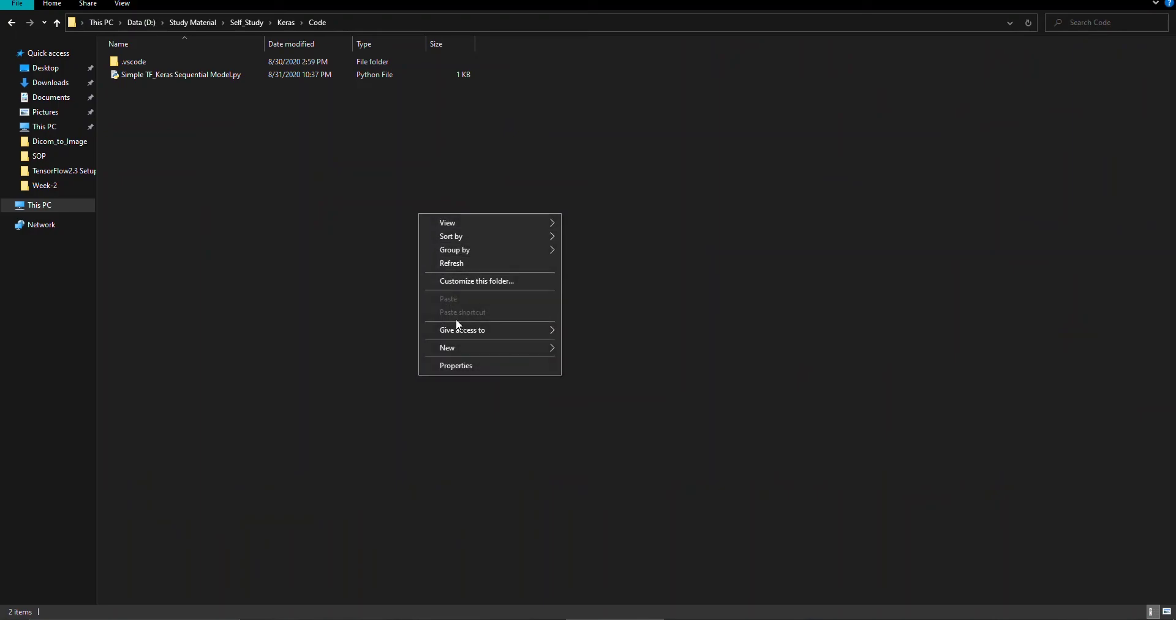
{"action": "left_click", "coordinate": [732, 259]}
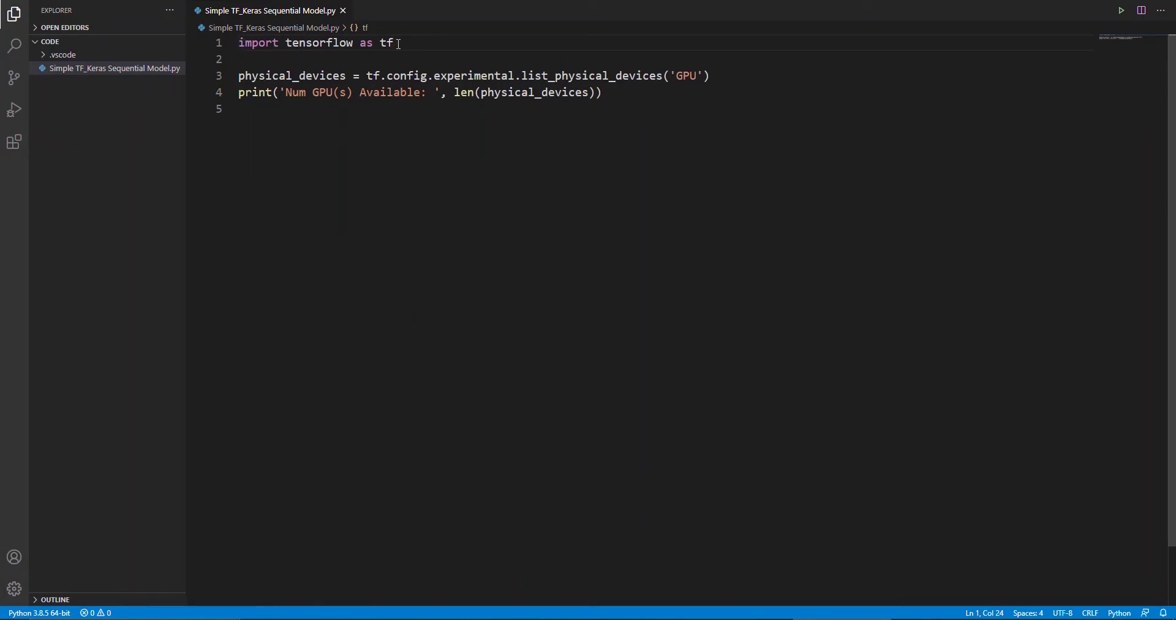
{"action": "left_click_drag", "start_coordinate": [239, 76], "coordinate": [714, 76]}
{"action": "left_click", "coordinate": [720, 77]}
- Run Simple TF_Keras Sequential Model.py in the terminal and check its output for the number of available GPUs and the device details
{"action": "right_click", "coordinate": [718, 239]}
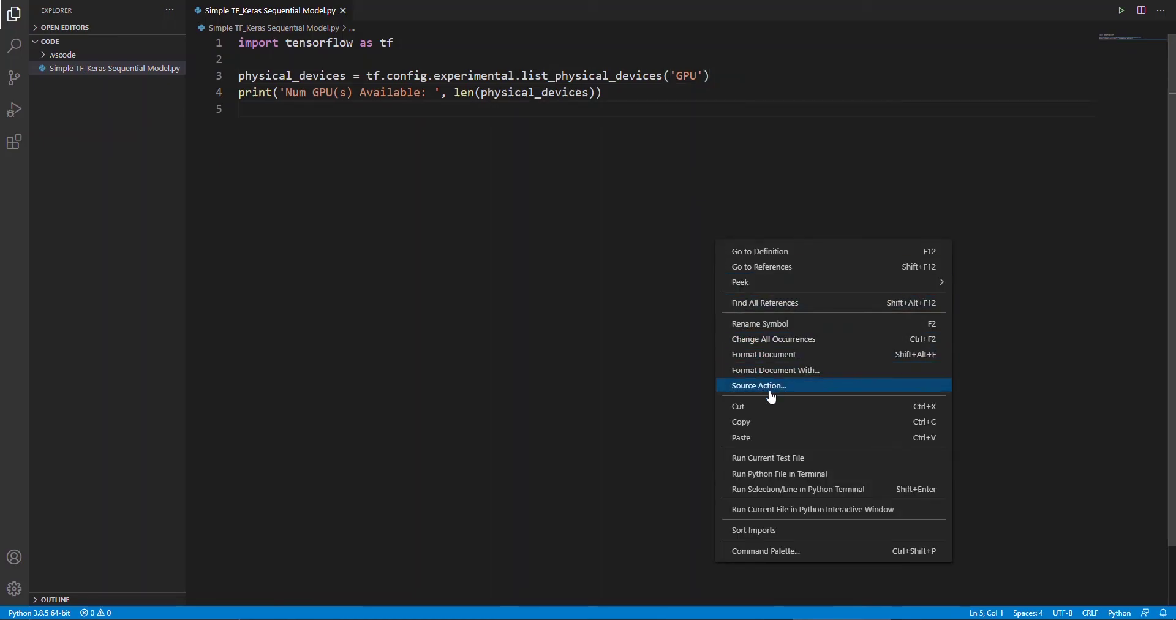
{"action": "left_click", "coordinate": [791, 475]}
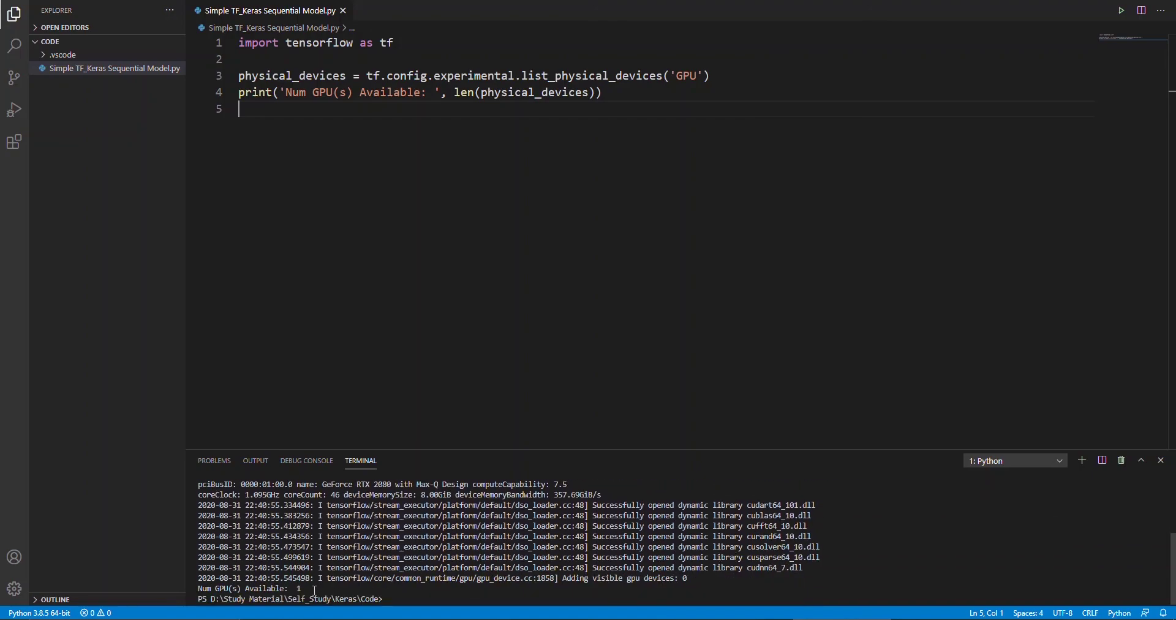
{"action": "left_click_drag", "start_coordinate": [311, 588], "coordinate": [199, 591]}
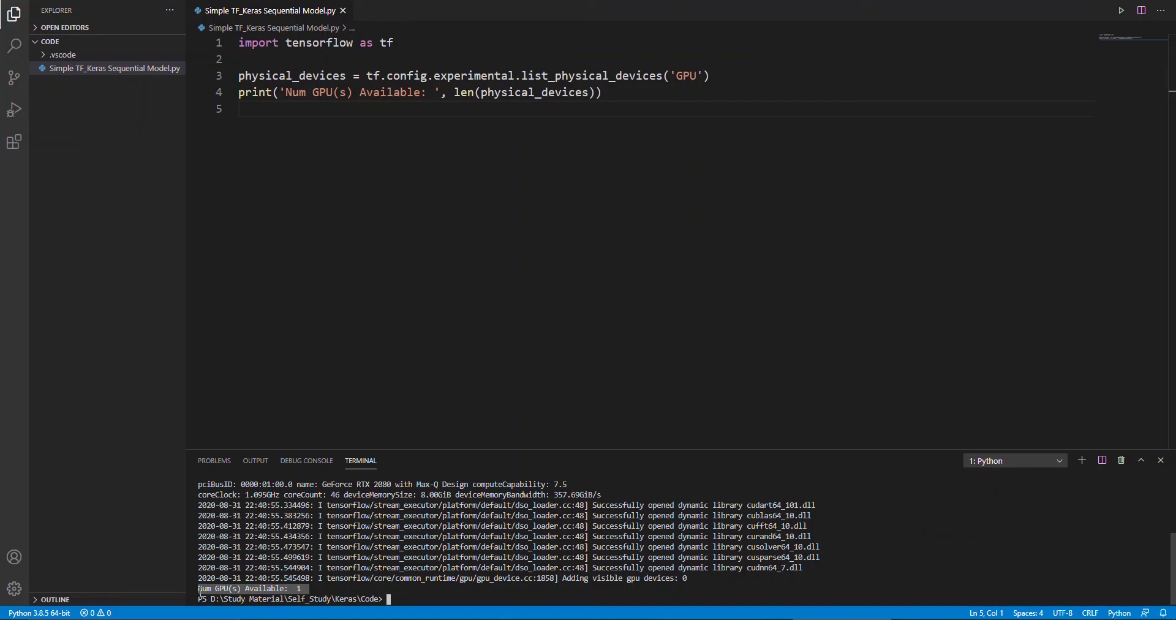
{"action": "left_click", "coordinate": [316, 589]}
{"action": "scroll", "coordinate": [317, 590], "scroll_direction": "up", "scroll_amount": 5}
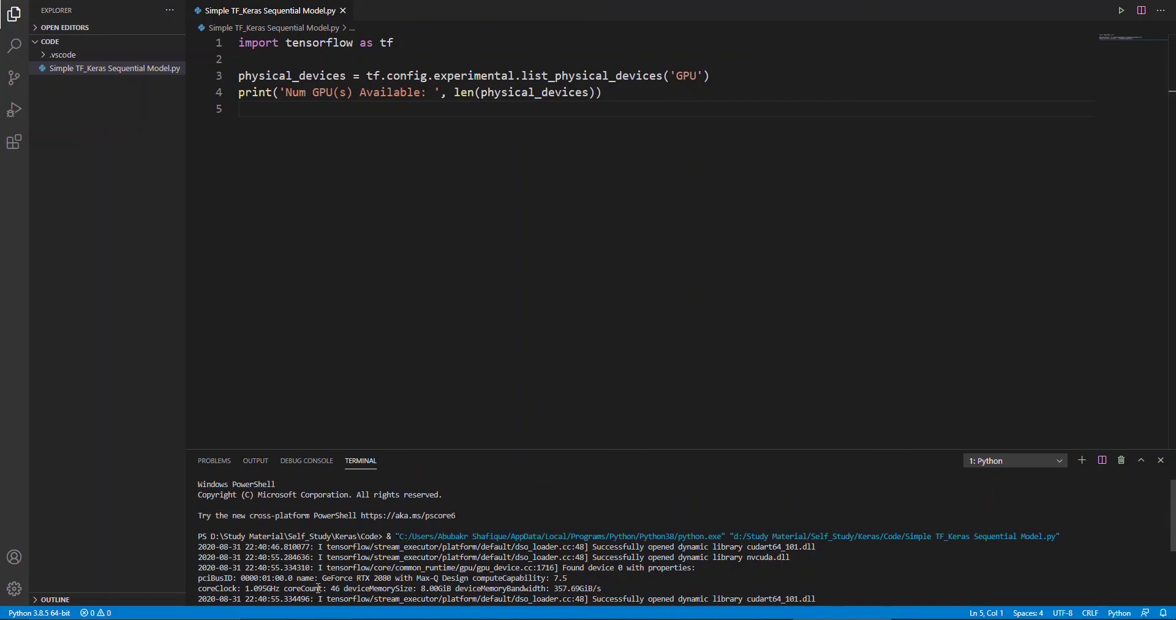